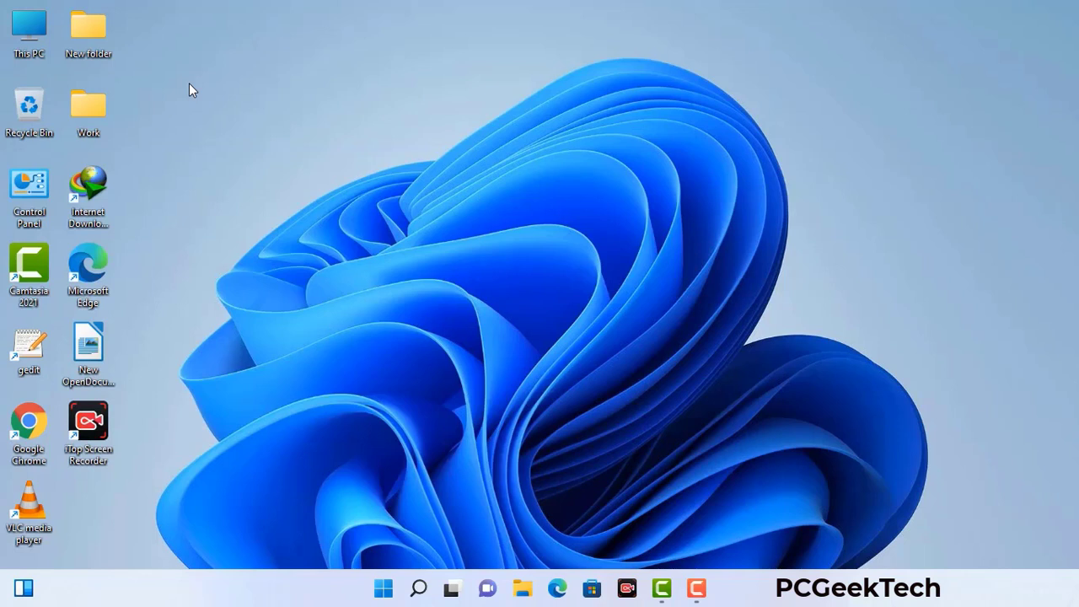
# Step: Open System Configuration by running msconfig
pyautogui.press('super+r')
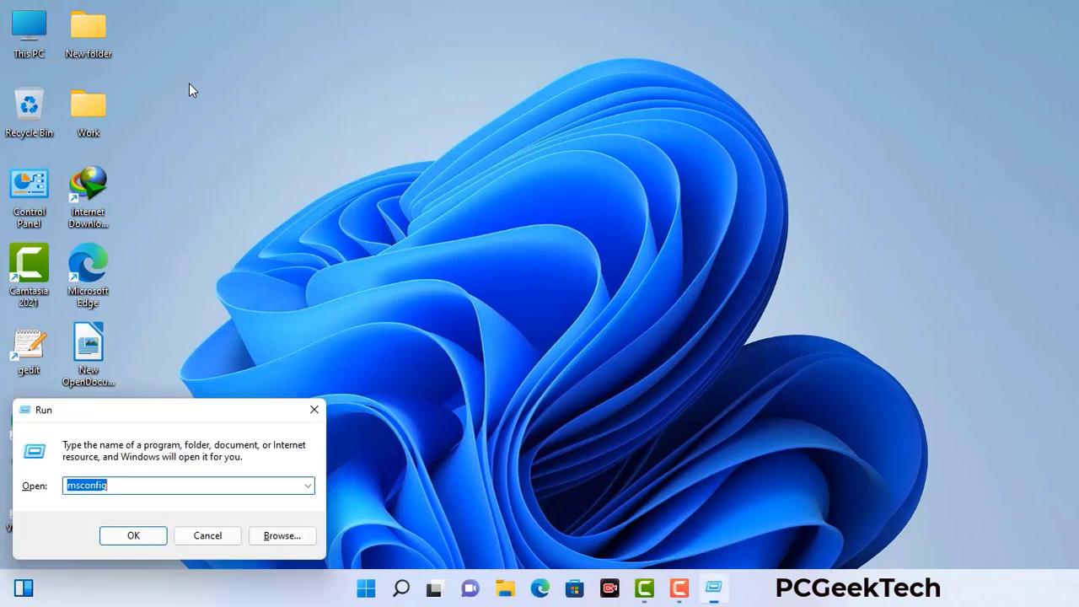
pyautogui.moveTo(184, 409); pyautogui.dragTo(474, 132)
pyautogui.click(430, 211)
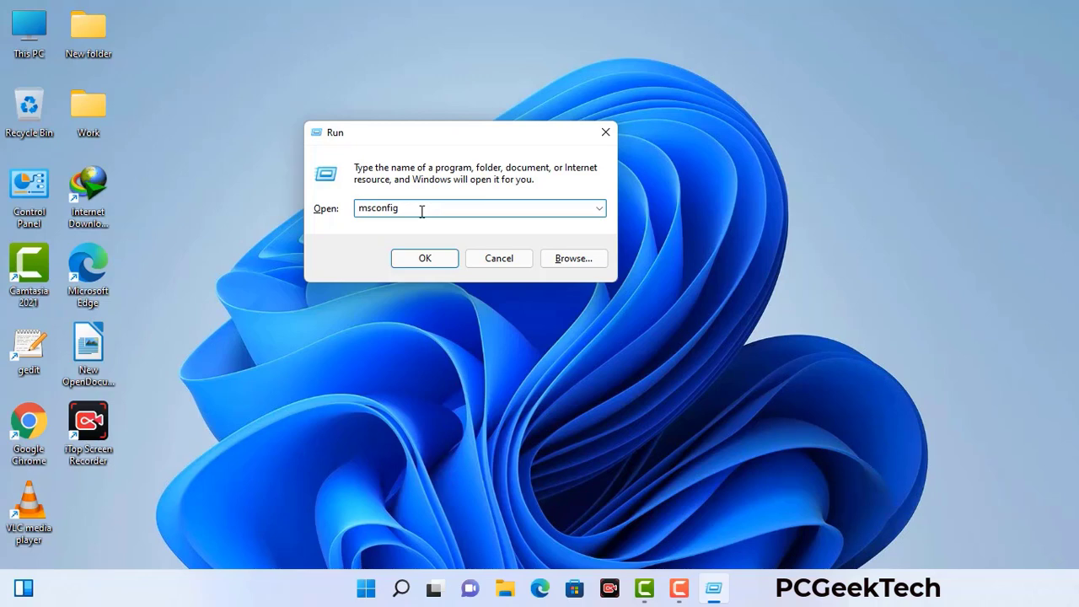
pyautogui.click(417, 259)
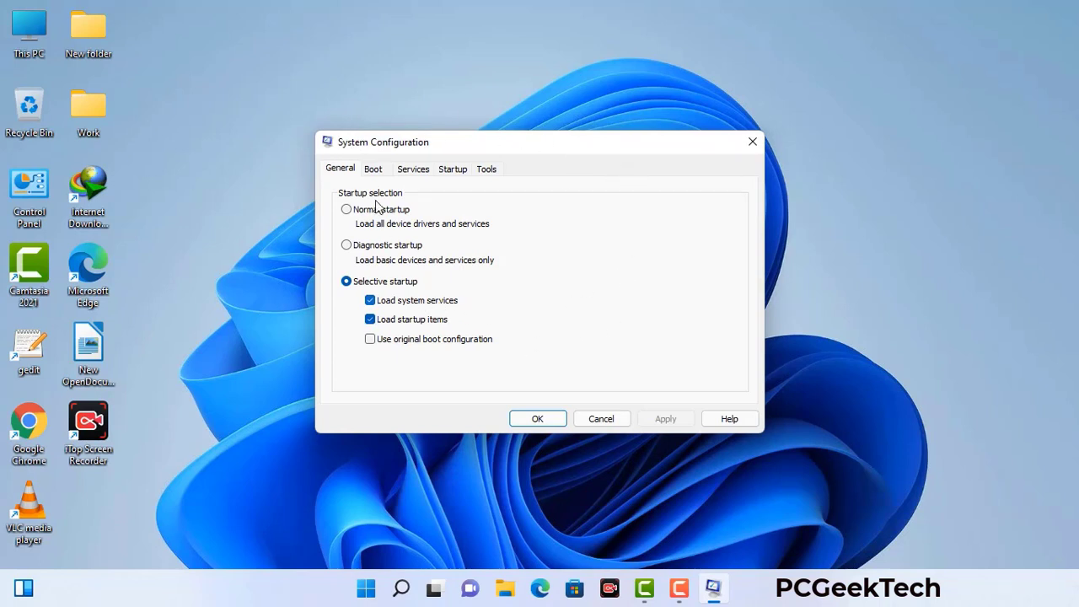
# Step: Enable Safe boot with the Network option in the boot settings, apply it and restart into Safe Mode
pyautogui.click(375, 171)
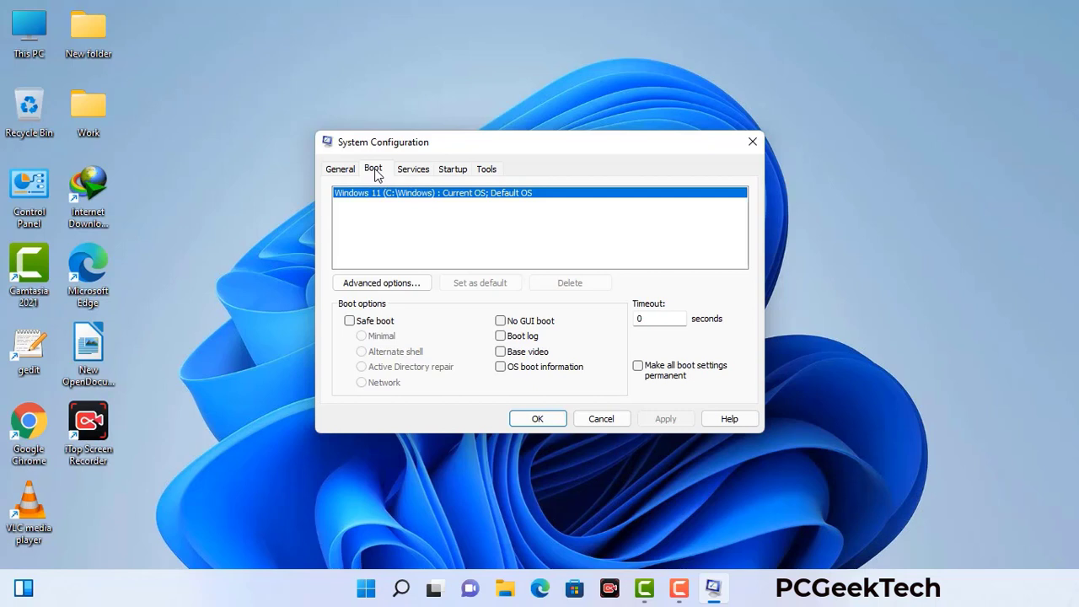
pyautogui.click(349, 321)
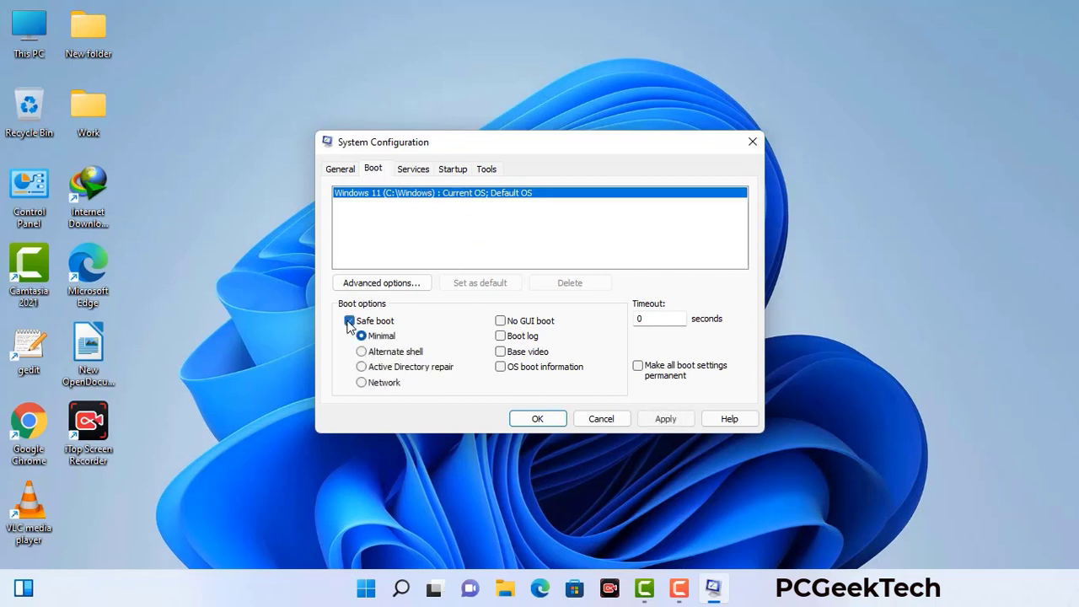
pyautogui.click(384, 383)
pyautogui.click(665, 420)
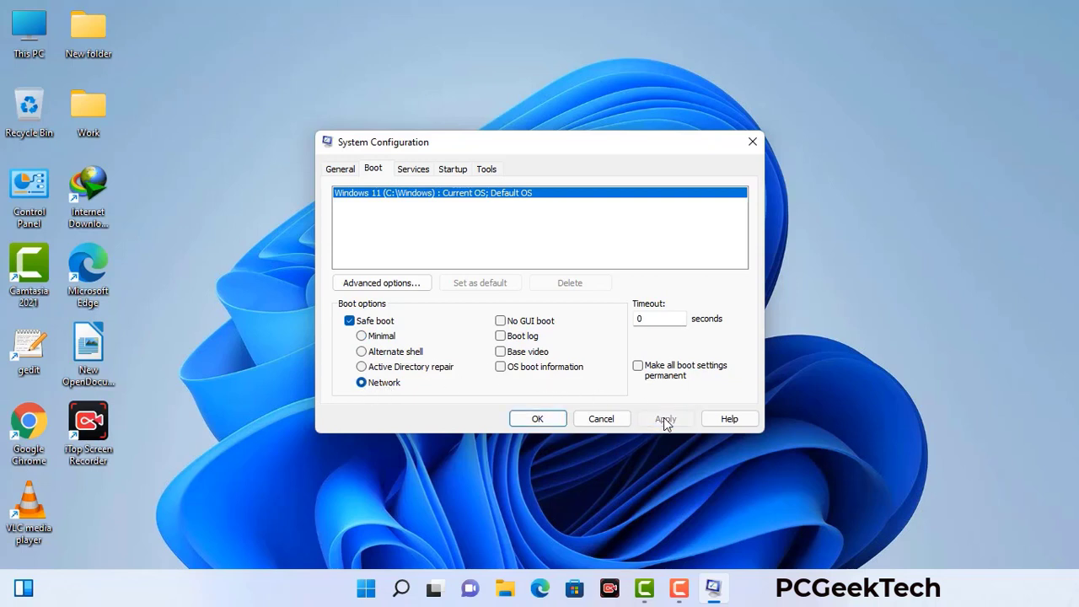
pyautogui.click(536, 419)
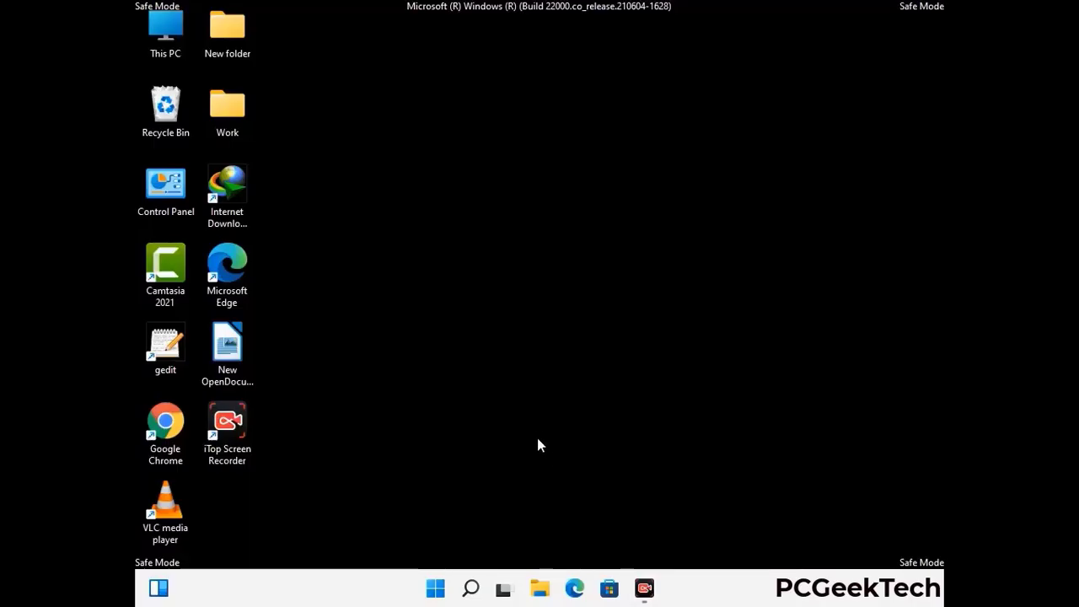
# Step: Set File Explorer Options to show hidden files, folders, and drives, apply the change and close Control Panel
pyautogui.doubleClick(166, 200)
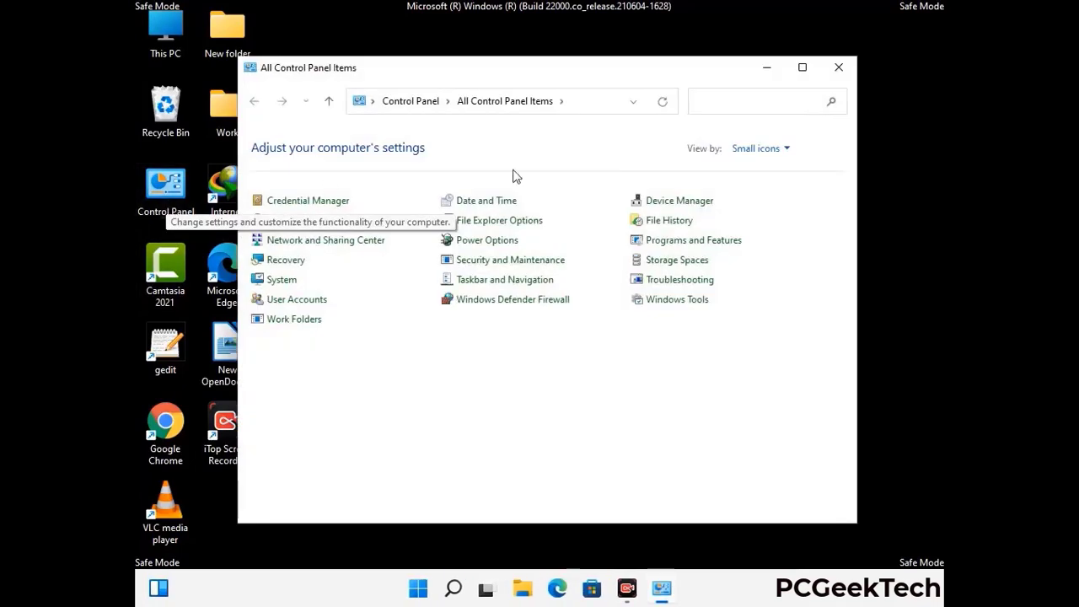
pyautogui.click(520, 225)
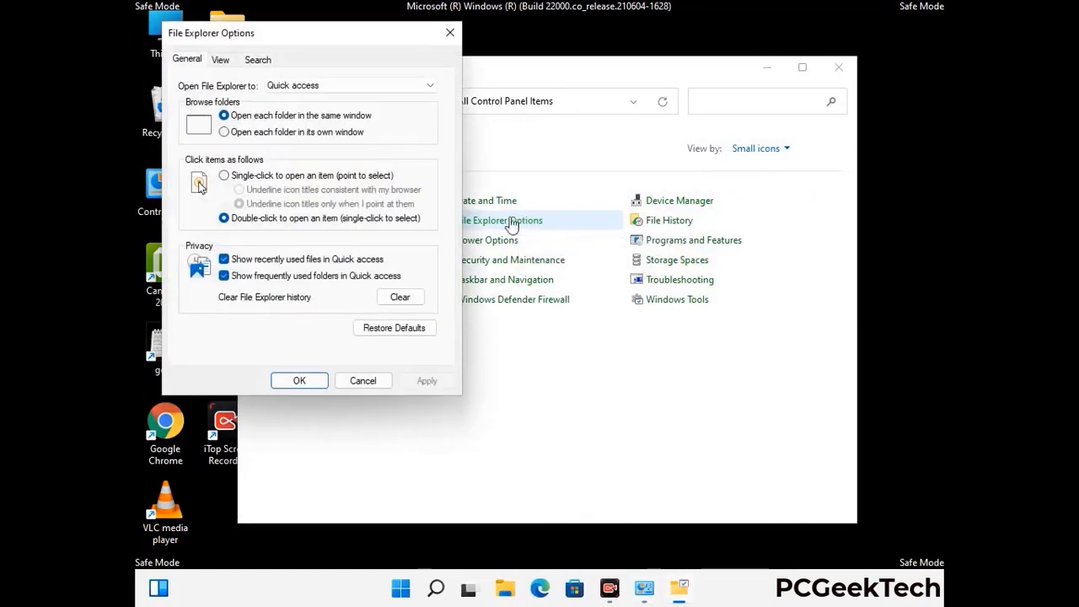
pyautogui.click(222, 61)
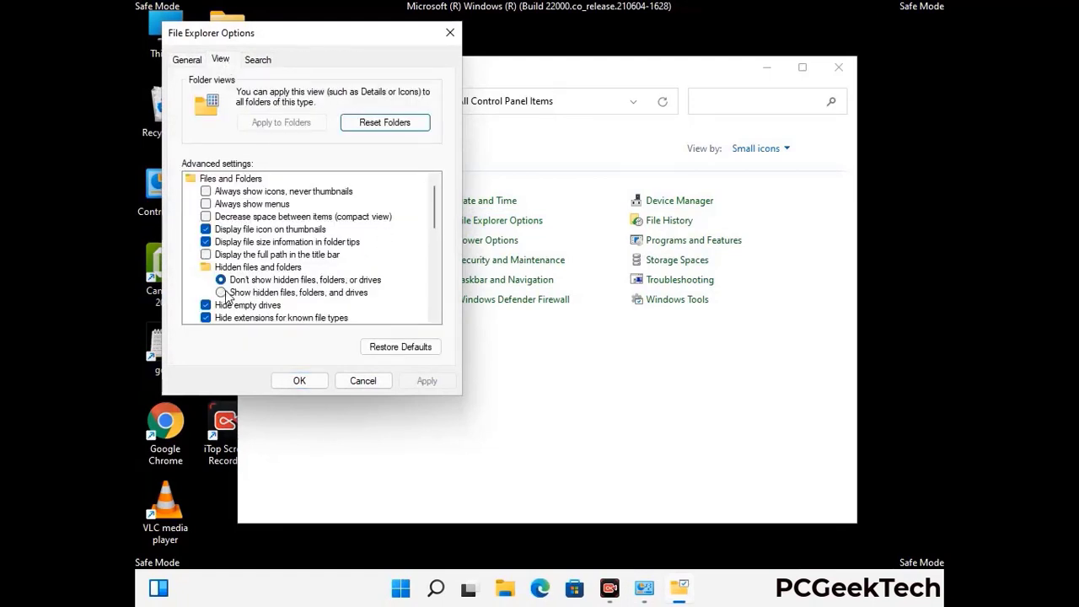
pyautogui.click(223, 294)
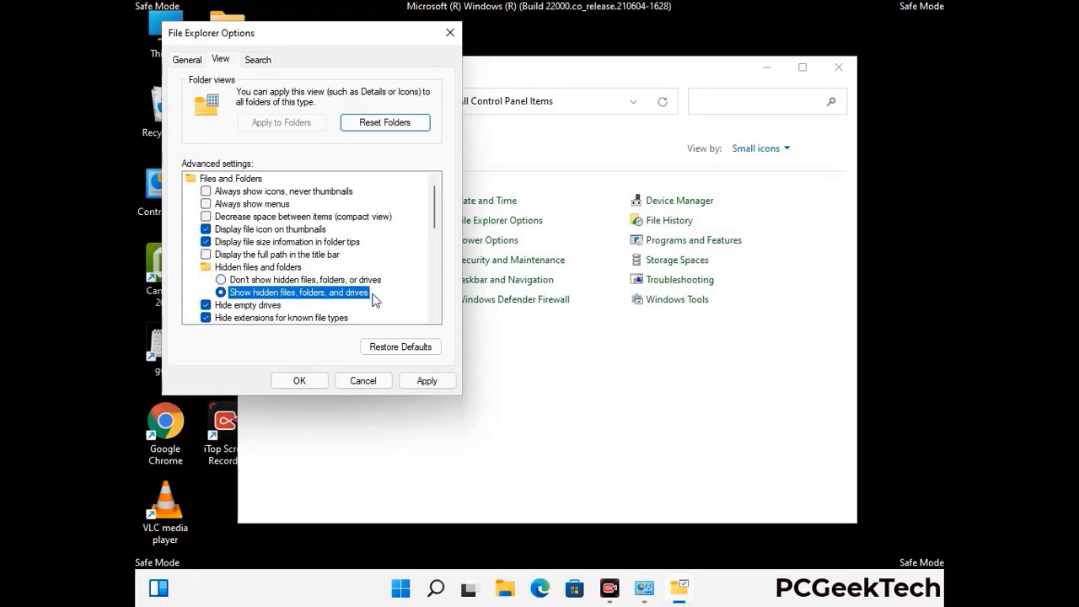
pyautogui.click(425, 380)
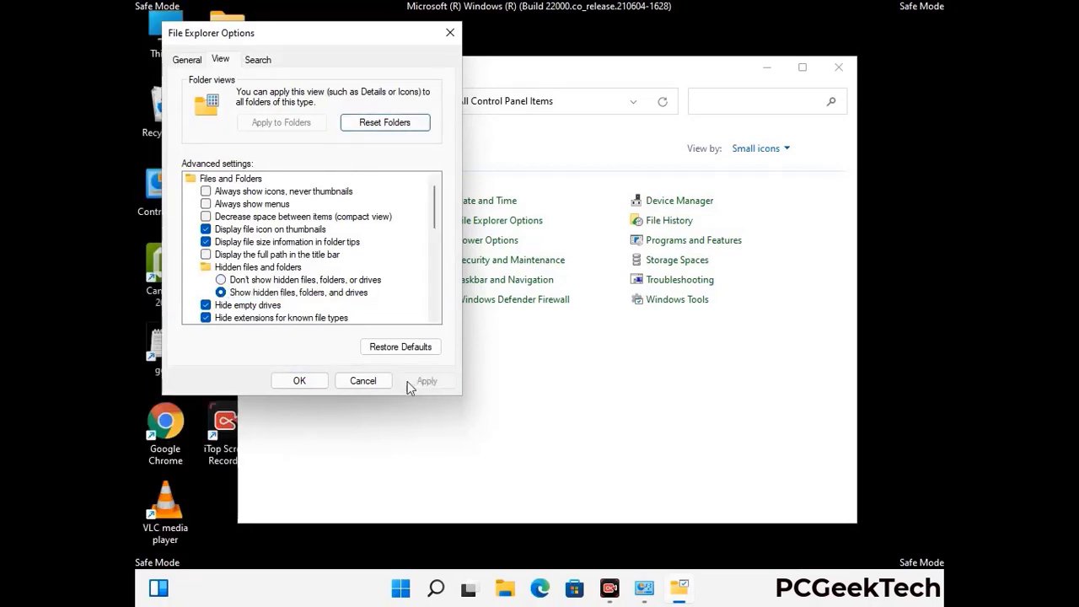
pyautogui.click(284, 381)
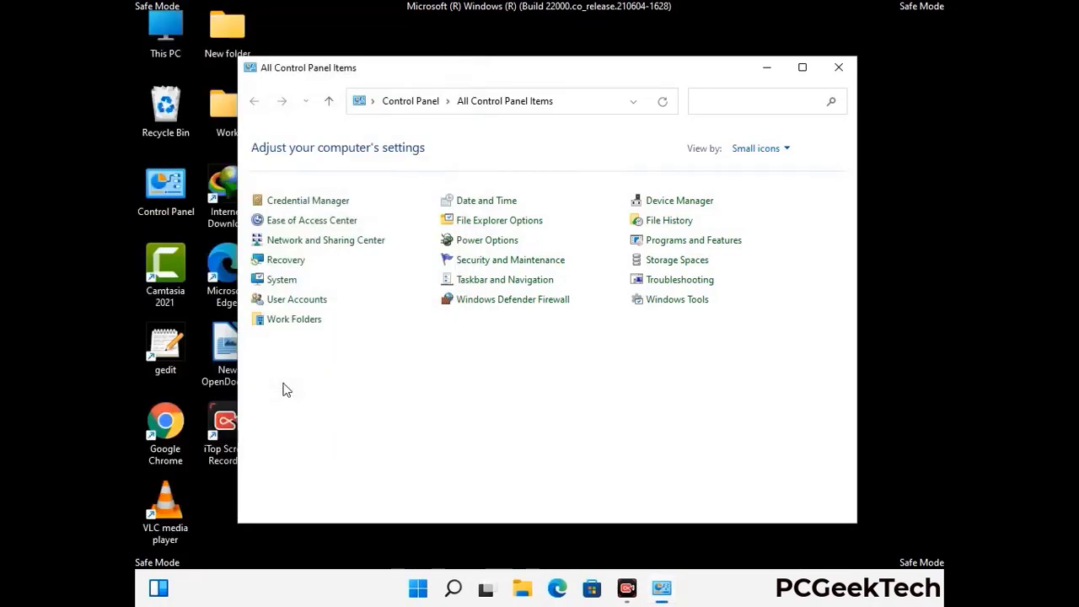
pyautogui.click(838, 67)
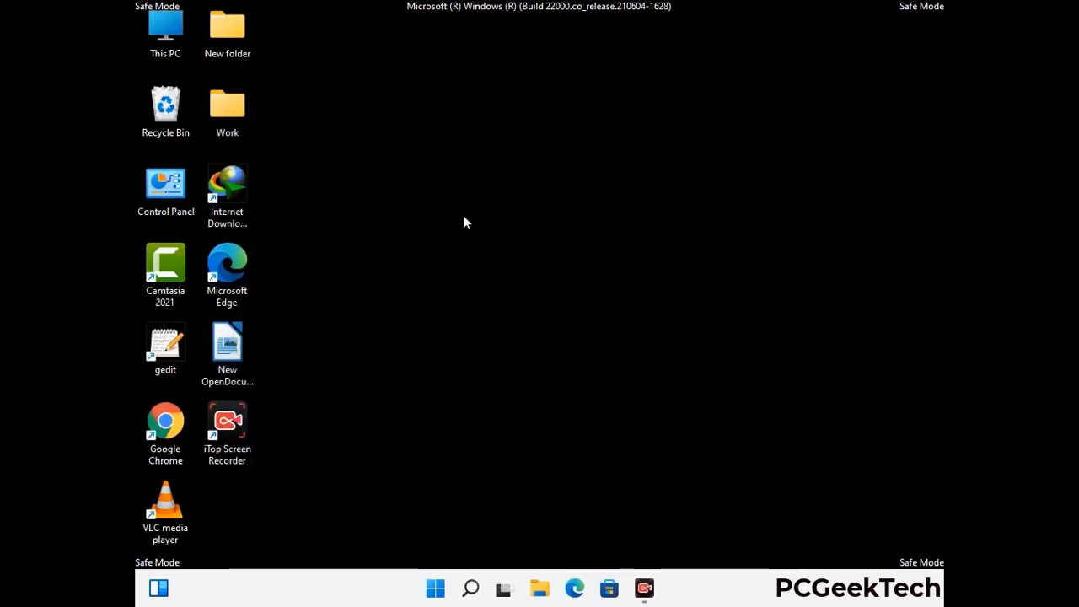
# Step: Browse to the folder C:\Windows\System32\drivers\etc
pyautogui.doubleClick(160, 52)
pyautogui.doubleClick(473, 369)
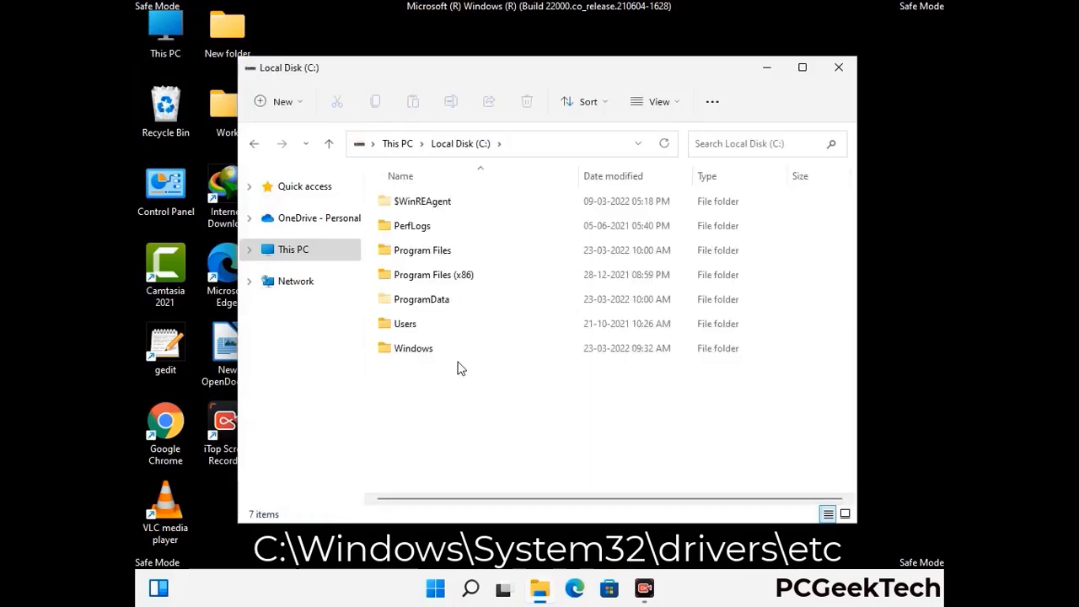
pyautogui.doubleClick(404, 349)
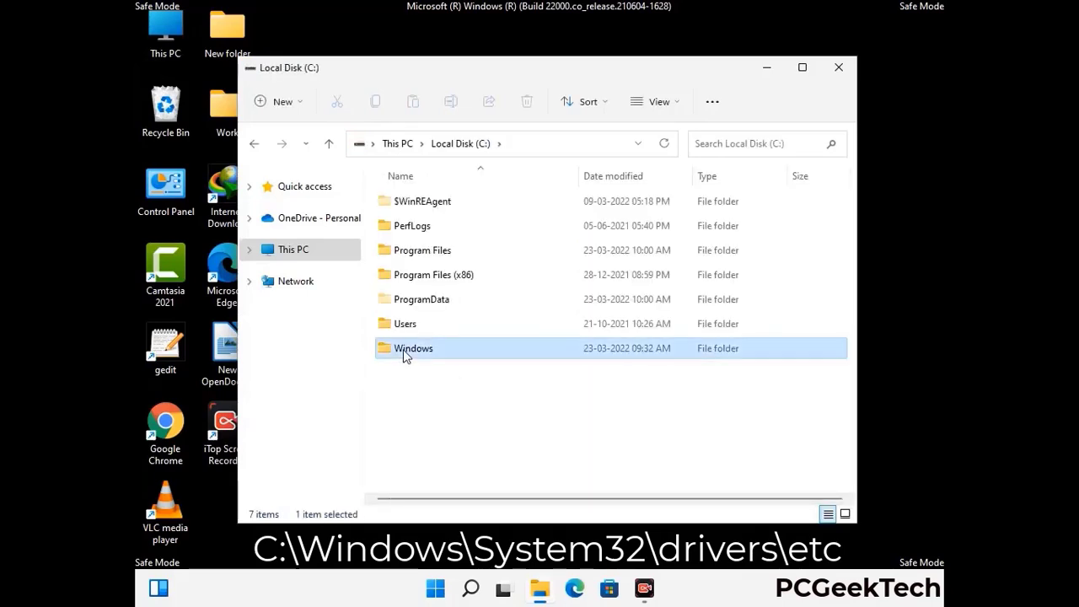
pyautogui.scroll(-5, 539, 358)
pyautogui.scroll(-11, 533, 365)
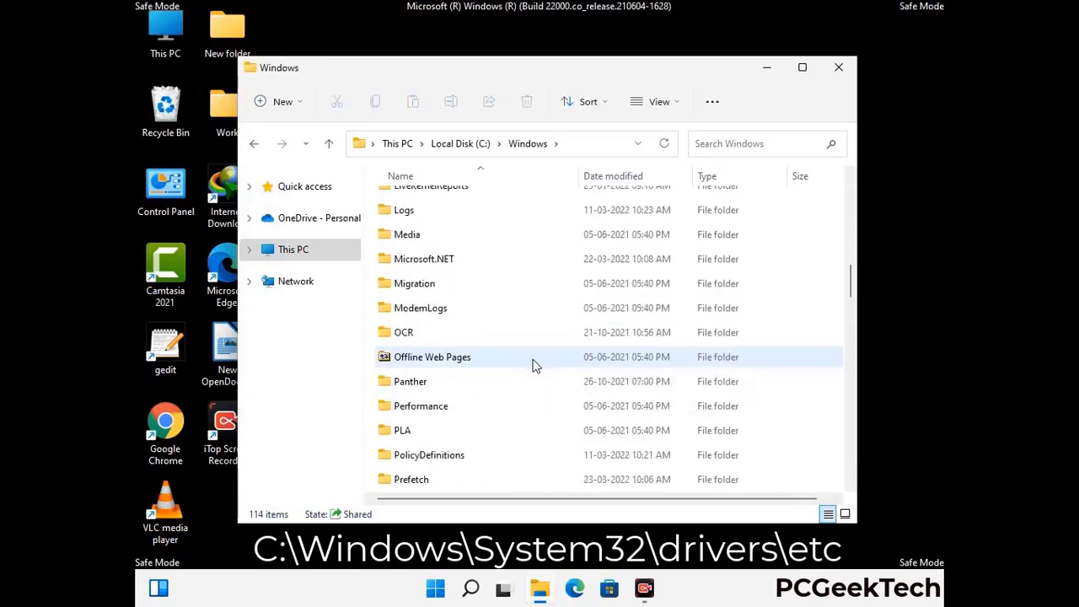
pyautogui.scroll(-2, 509, 360)
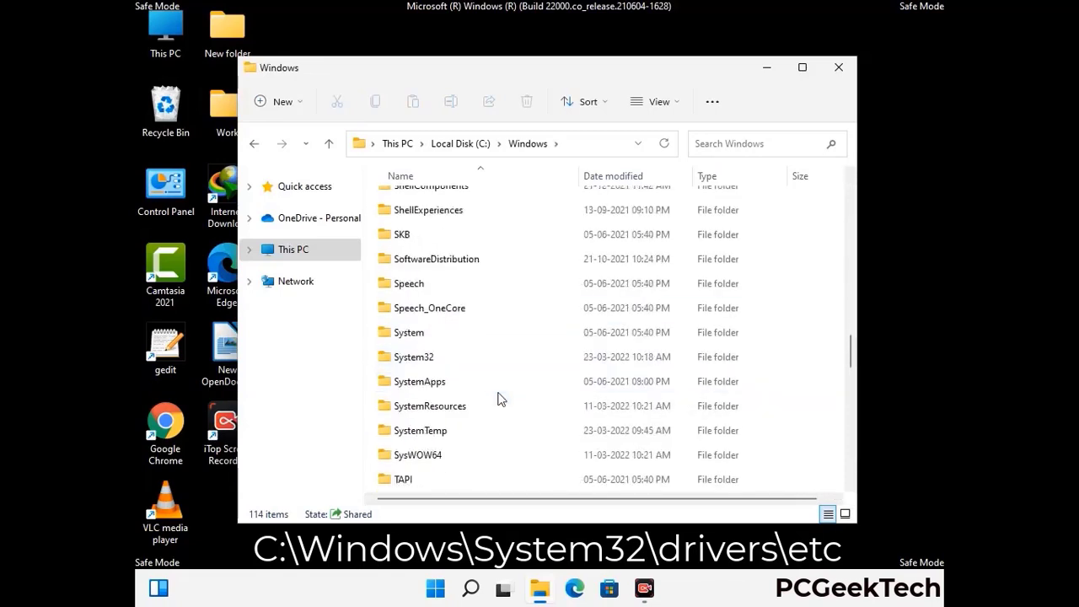
pyautogui.doubleClick(411, 356)
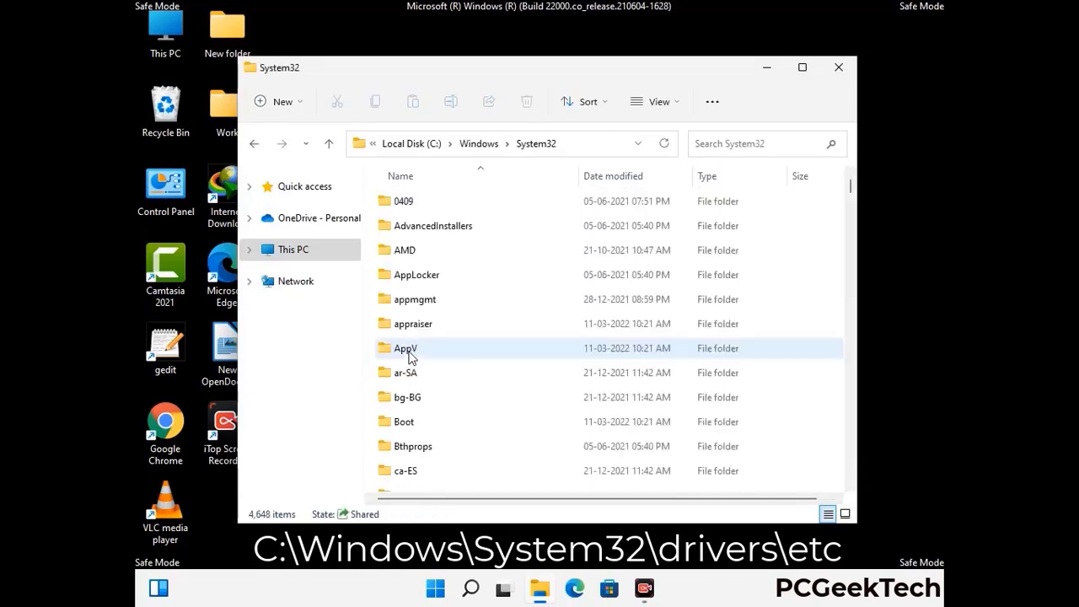
pyautogui.scroll(-5, 464, 363)
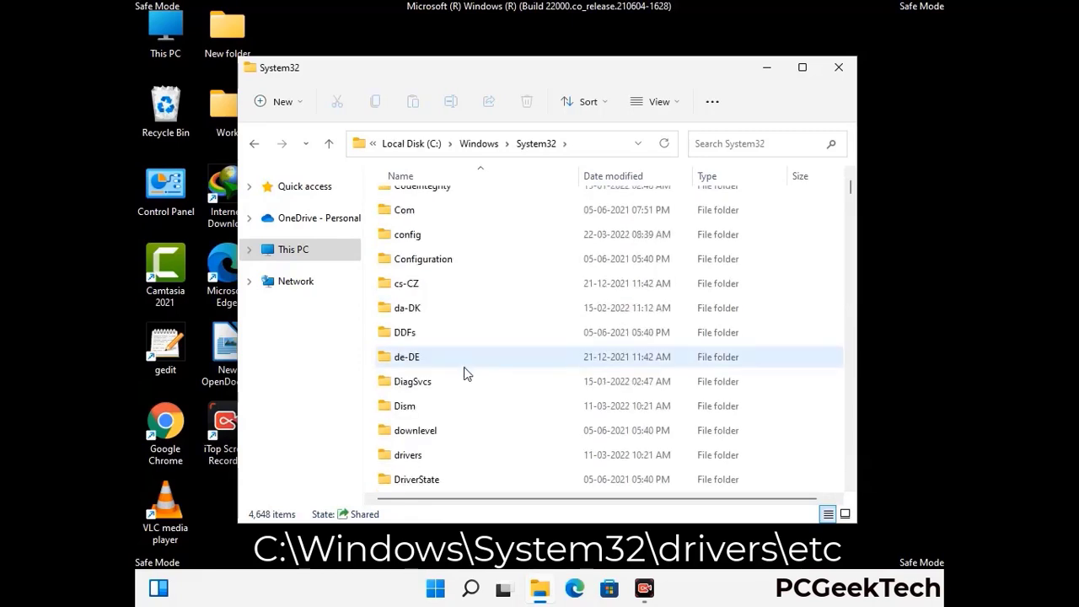
pyautogui.doubleClick(416, 456)
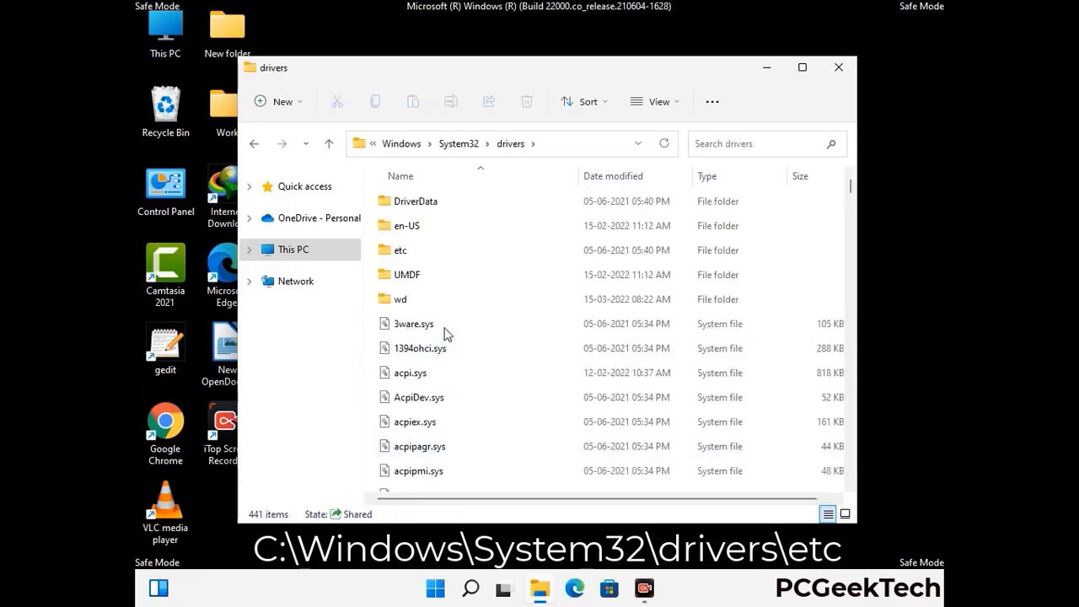
pyautogui.doubleClick(403, 250)
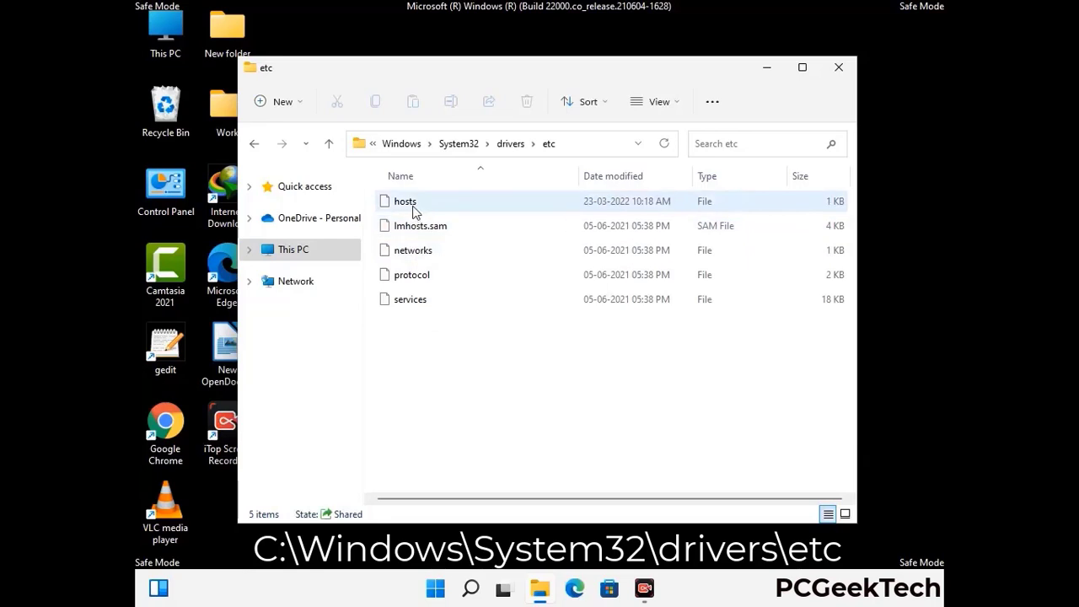
# Step: Open the hosts file from the etc folder in Notepad
pyautogui.click(414, 212)
pyautogui.doubleClick(414, 211)
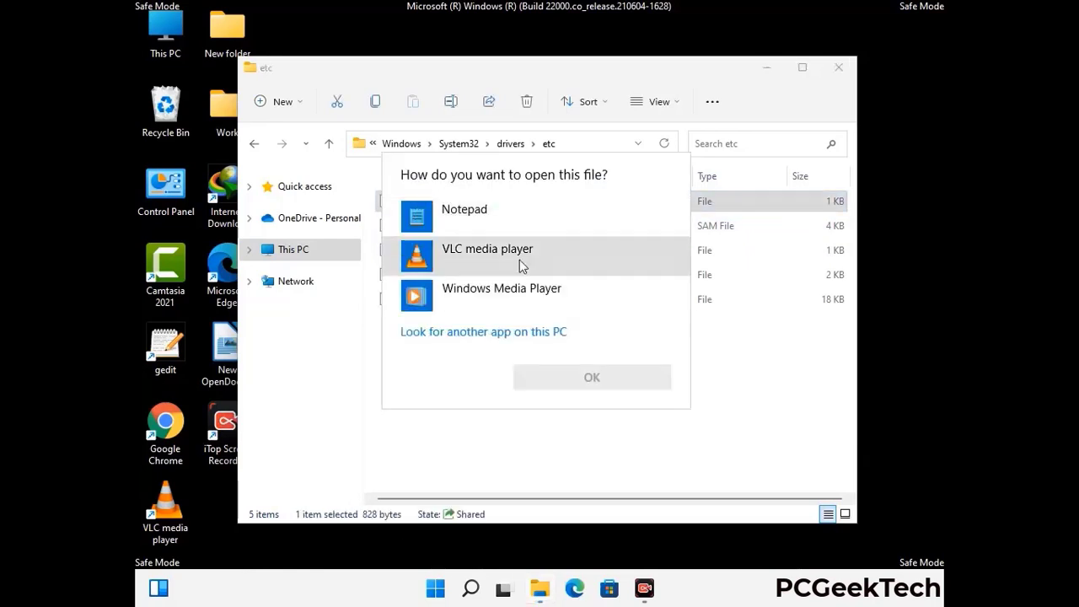
pyautogui.click(479, 216)
pyautogui.click(592, 378)
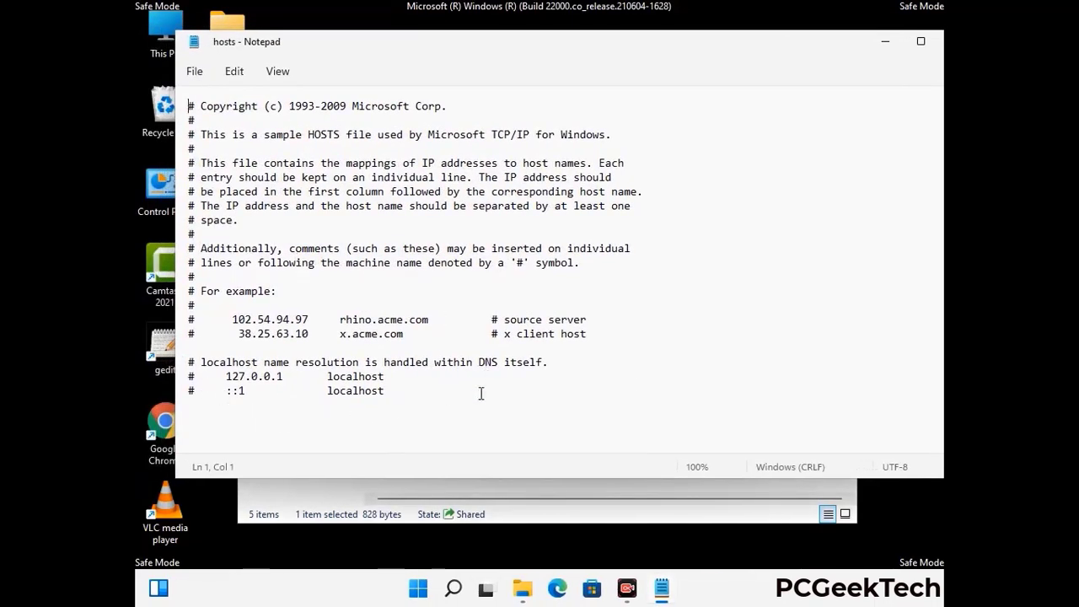
# Step: Add two blank lines after the last localhost line of the hosts file and save the file
pyautogui.click(403, 391)
pyautogui.press('Return')
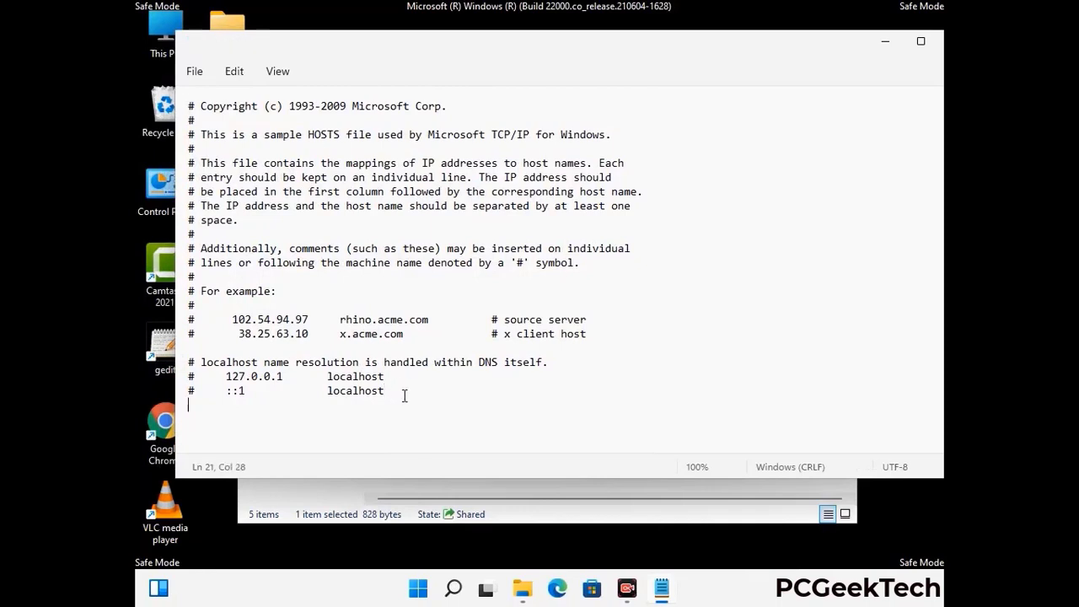
pyautogui.scroll(-1, 414, 253)
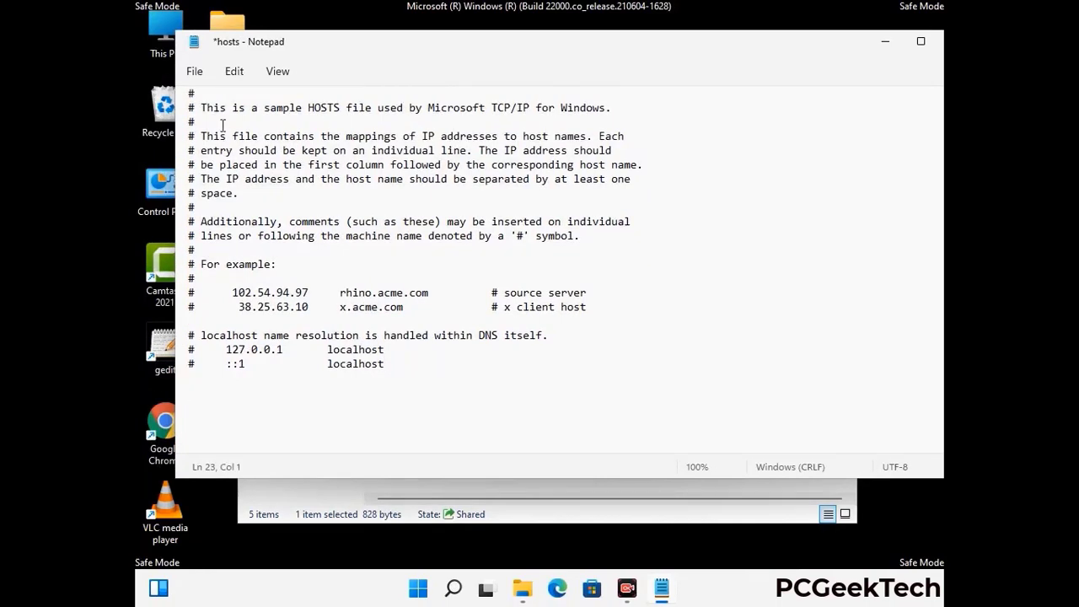
pyautogui.click(194, 72)
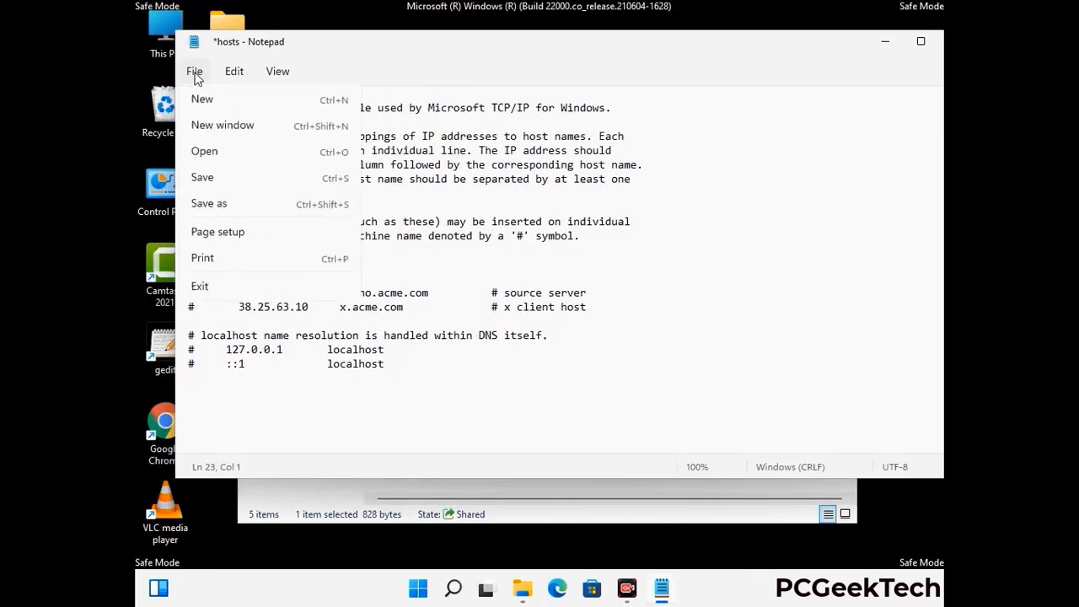
pyautogui.click(202, 178)
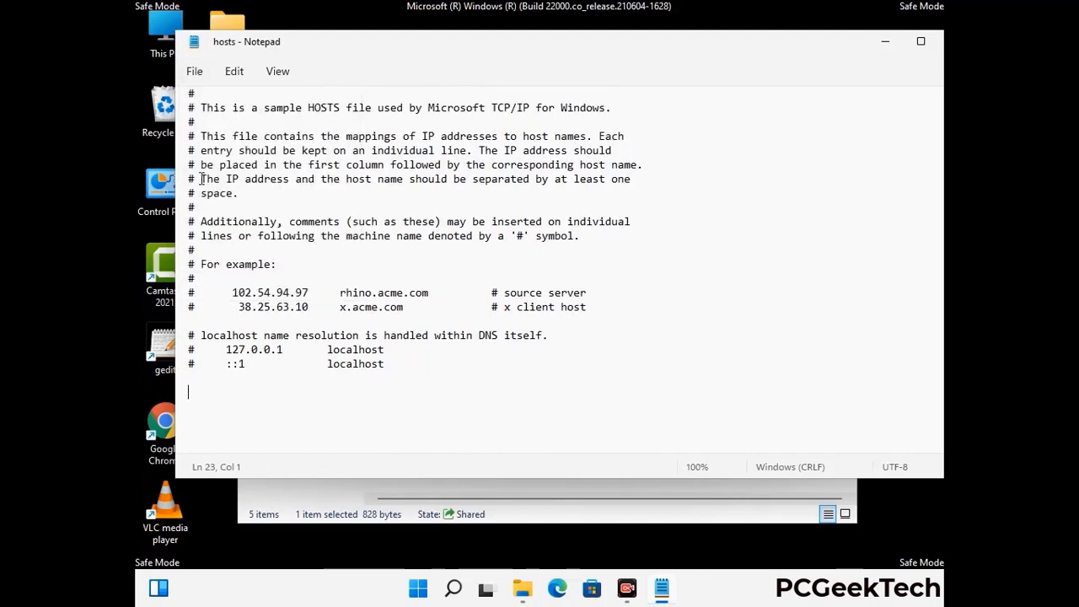
# Step: Close the hosts file and the etc folder window
pyautogui.moveTo(802, 50); pyautogui.dragTo(678, 50)
pyautogui.click(833, 48)
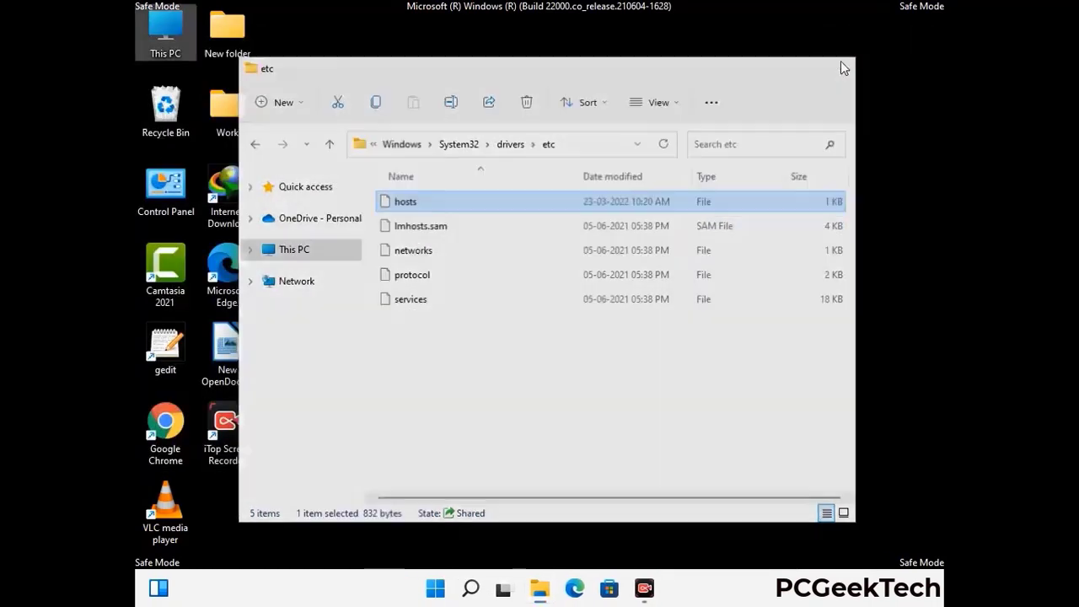
pyautogui.click(838, 60)
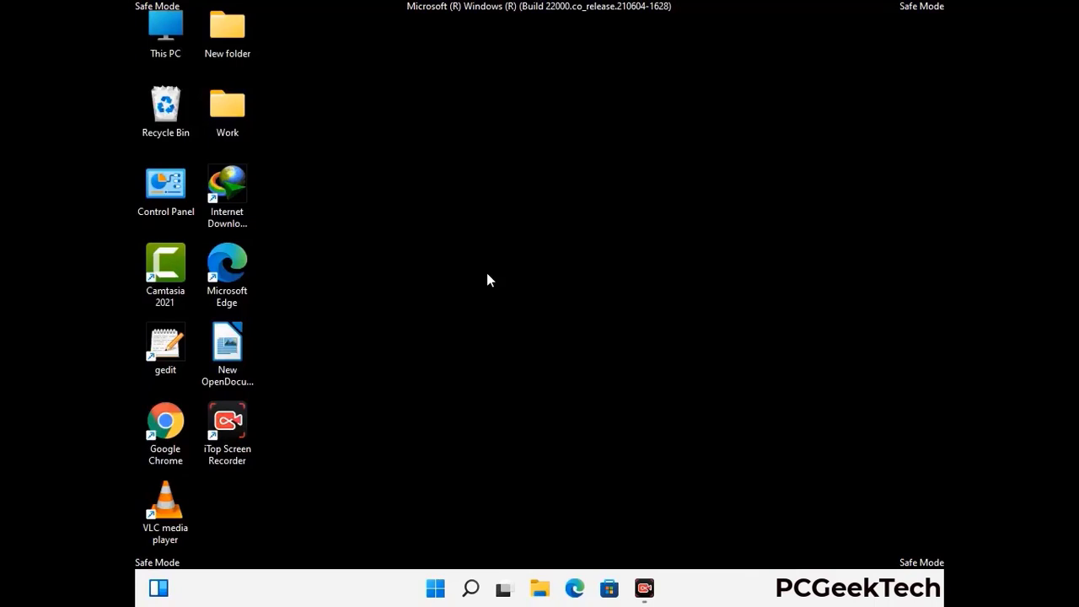
# Step: Open the AppData Roaming folder by running %appdata%
pyautogui.press('super+r')
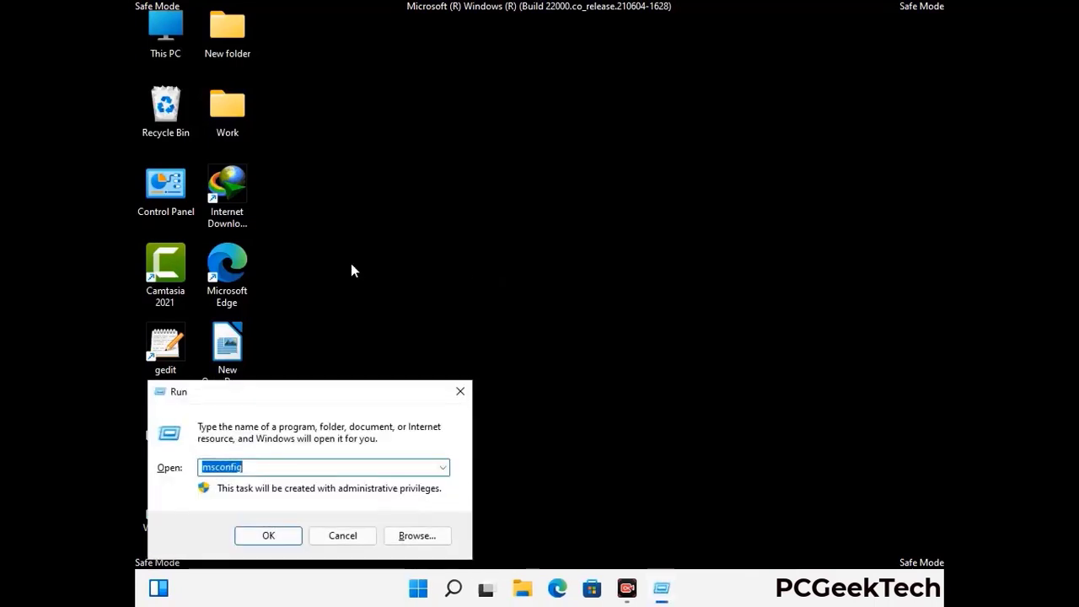
pyautogui.moveTo(309, 389); pyautogui.dragTo(503, 168)
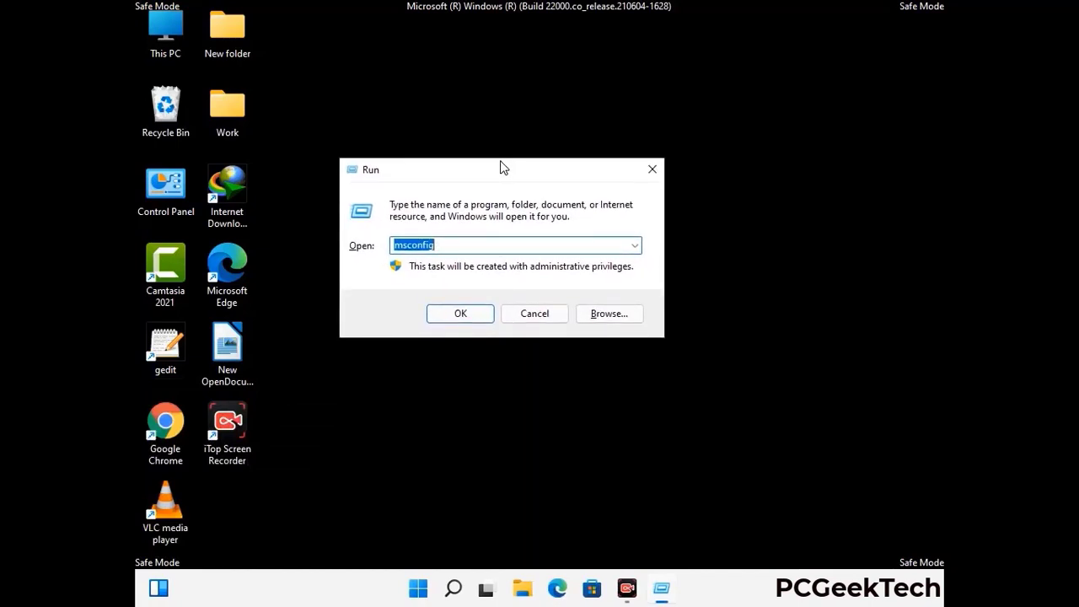
pyautogui.write('%')
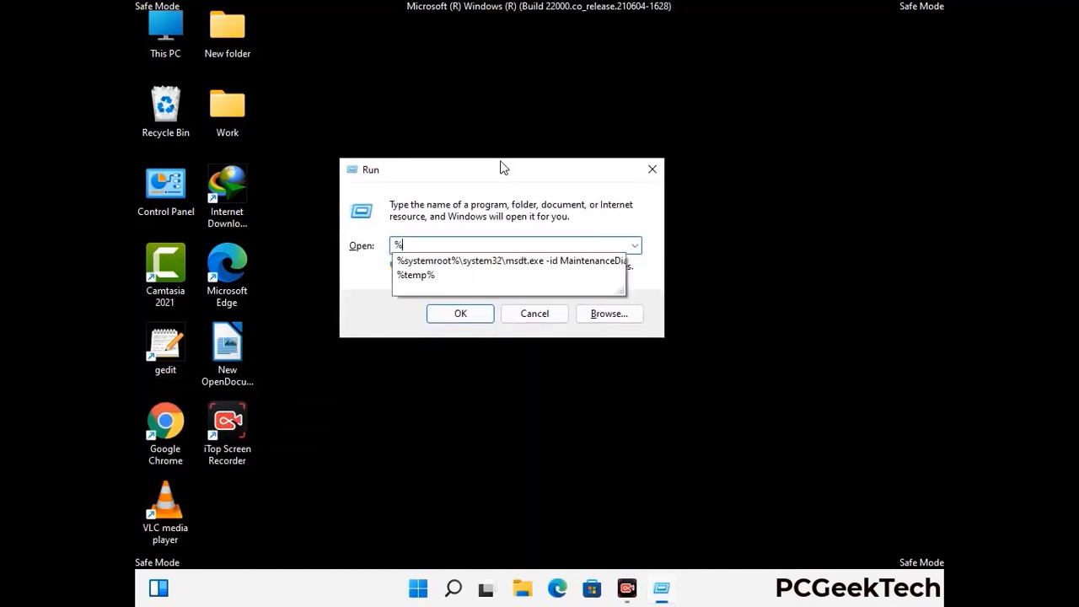
pyautogui.write('appd')
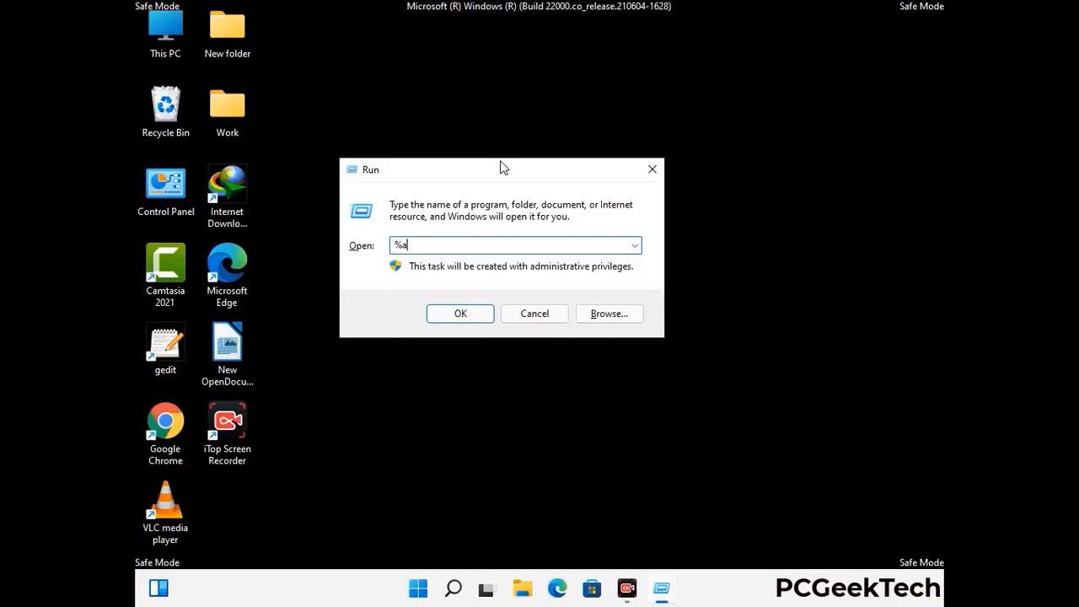
pyautogui.write('ata%')
pyautogui.press('Return')
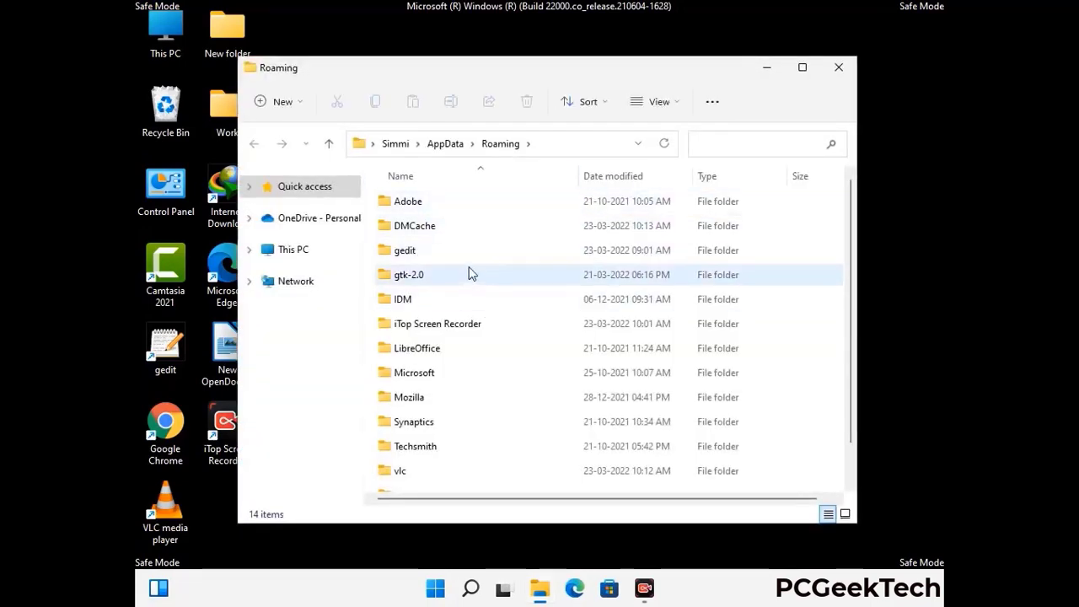
# Step: Delete the Zoom folder from the AppData Roaming folder and close the folder window
pyautogui.scroll(-1, 506, 300)
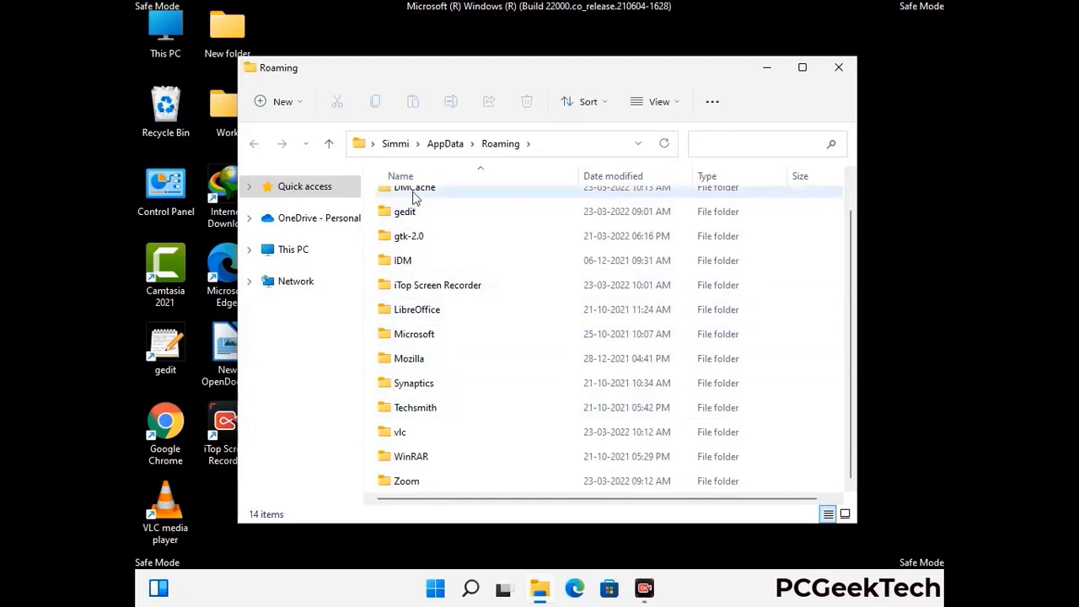
pyautogui.scroll(1, 444, 299)
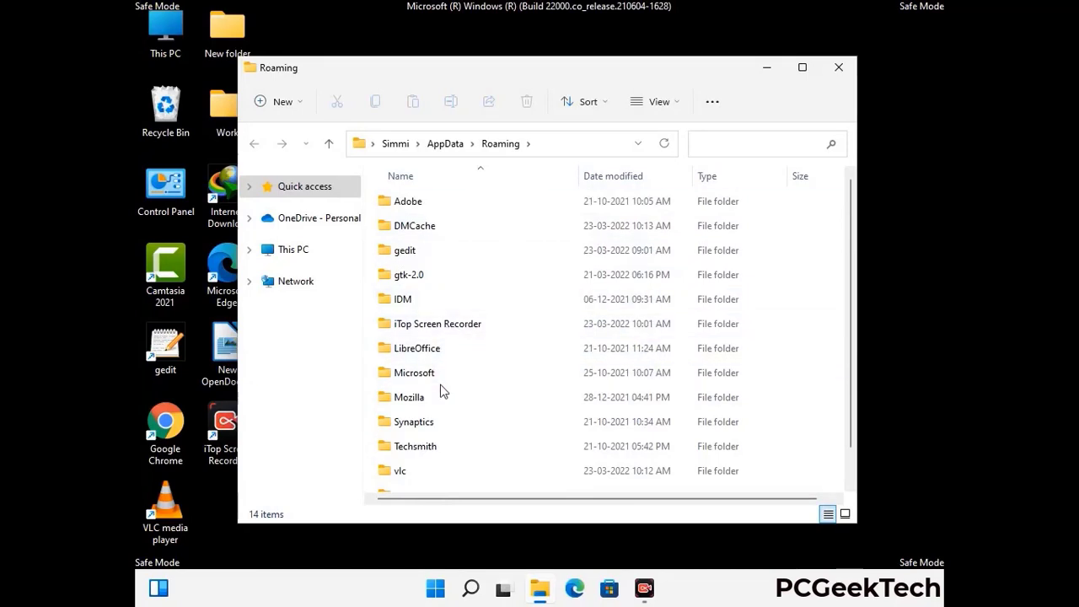
pyautogui.scroll(-1, 440, 388)
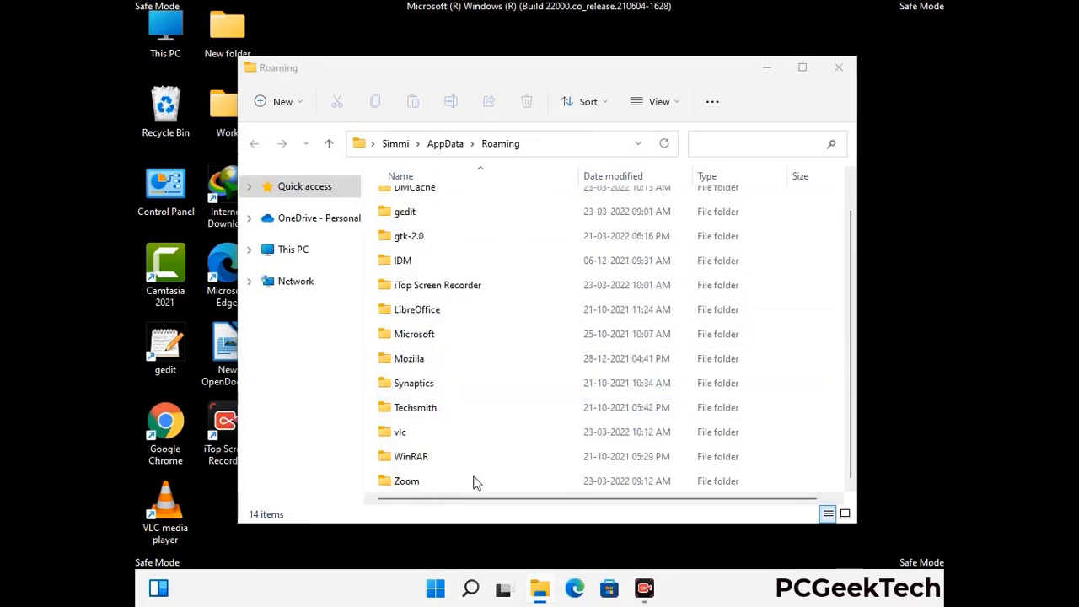
pyautogui.click(603, 479)
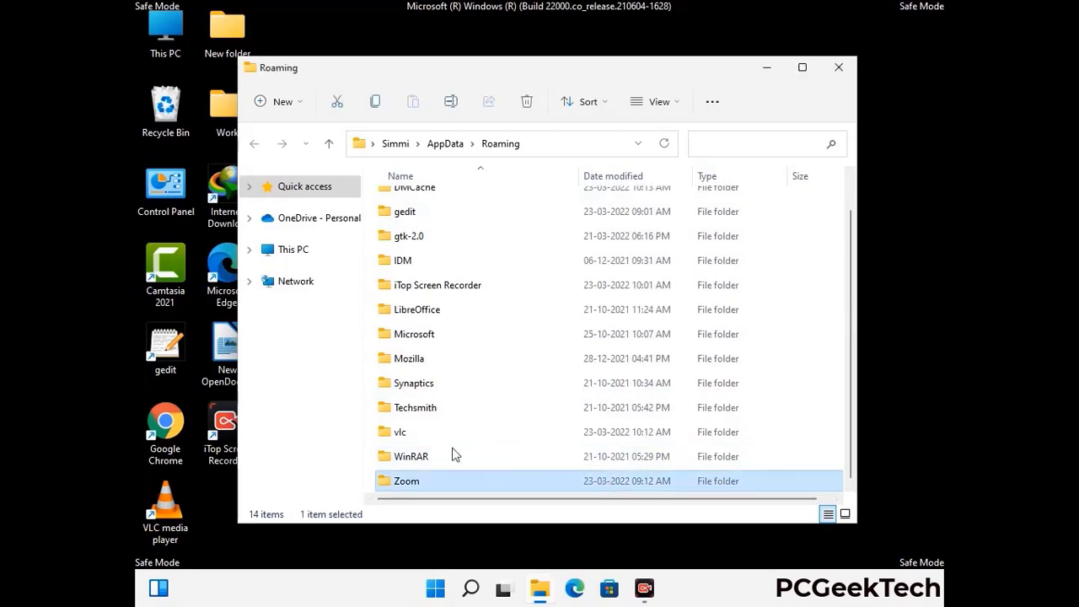
pyautogui.click(533, 106)
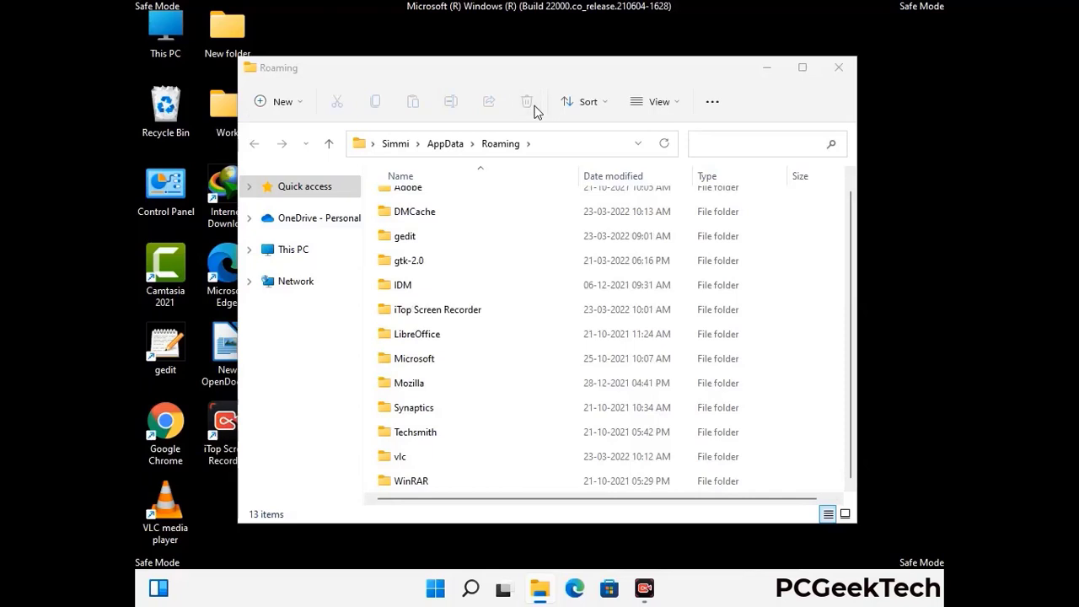
pyautogui.click(838, 71)
pyautogui.click(838, 71)
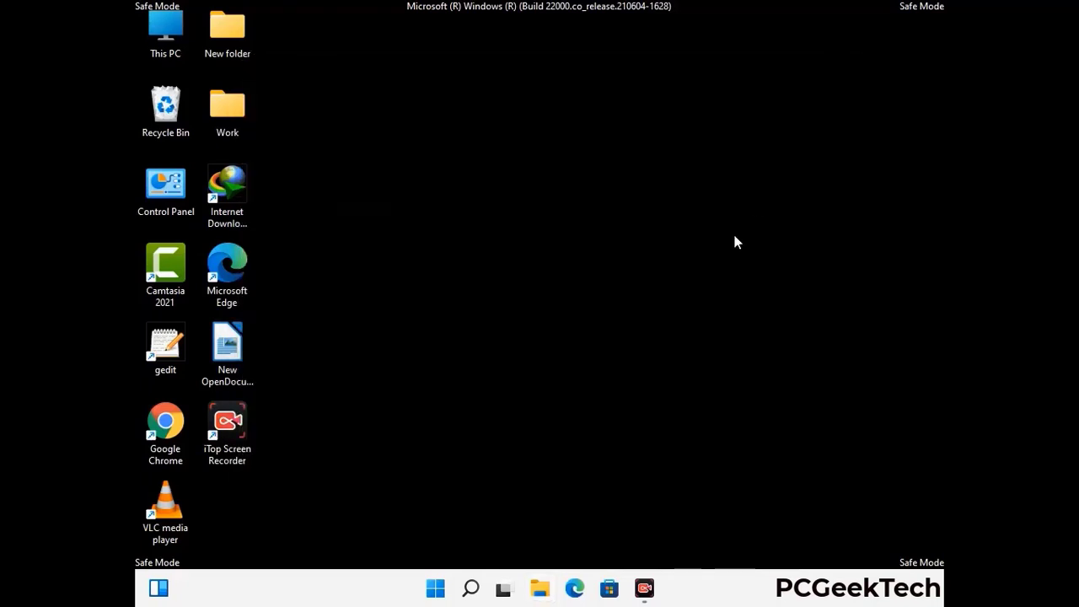
# Step: Open the AppData Local folder by running %LocalAppData%
pyautogui.press('super+r')
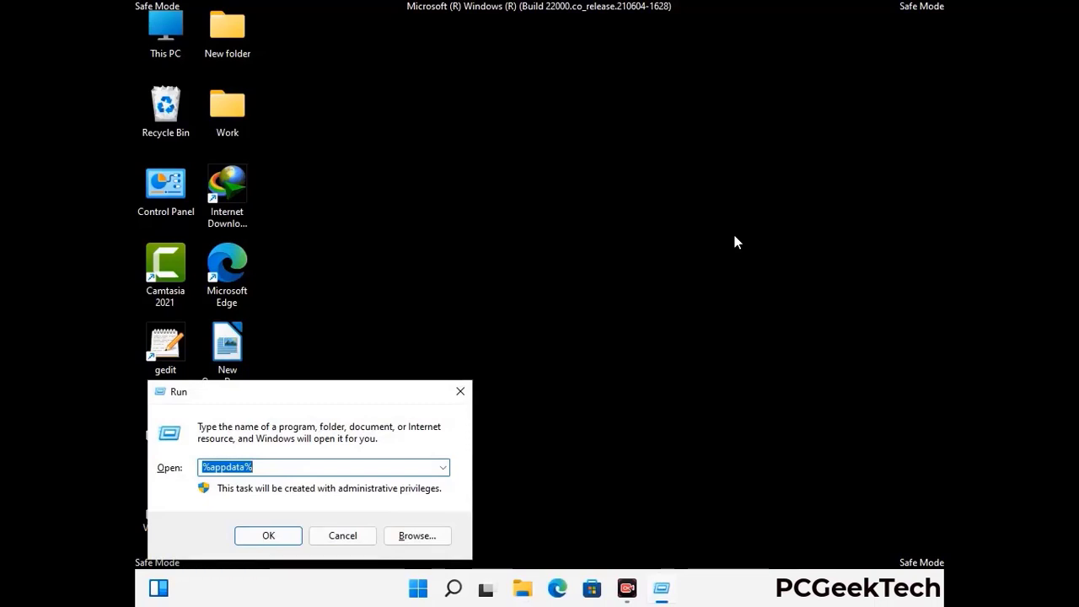
pyautogui.moveTo(338, 401); pyautogui.dragTo(565, 214)
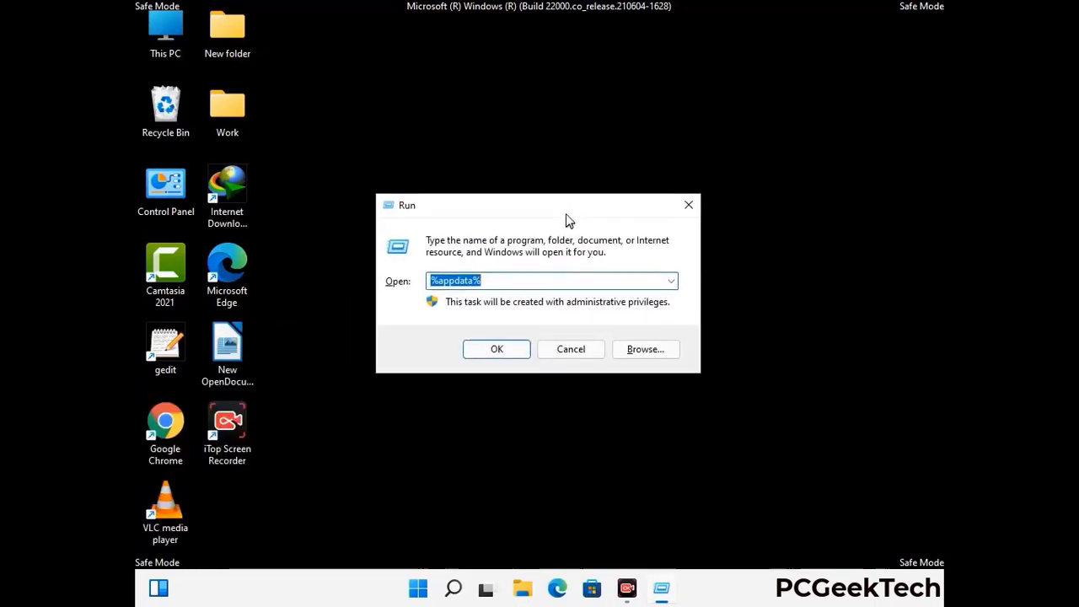
pyautogui.write('%Local')
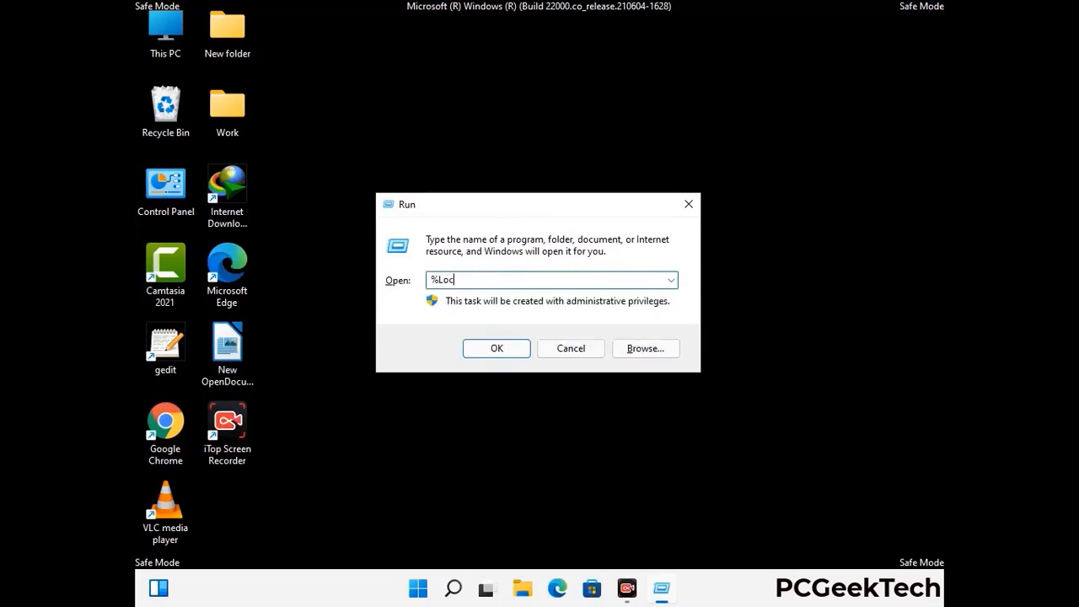
pyautogui.write('AppData%')
pyautogui.press('Return')
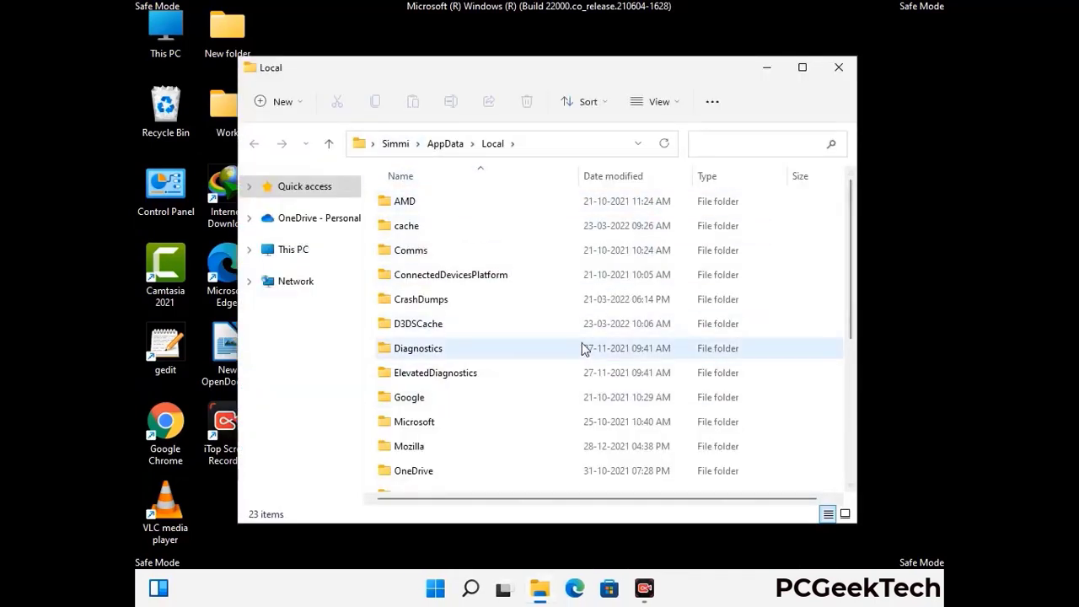
# Step: Delete the Mozilla folder from the AppData Local folder and close the folder window
pyautogui.scroll(-1, 453, 355)
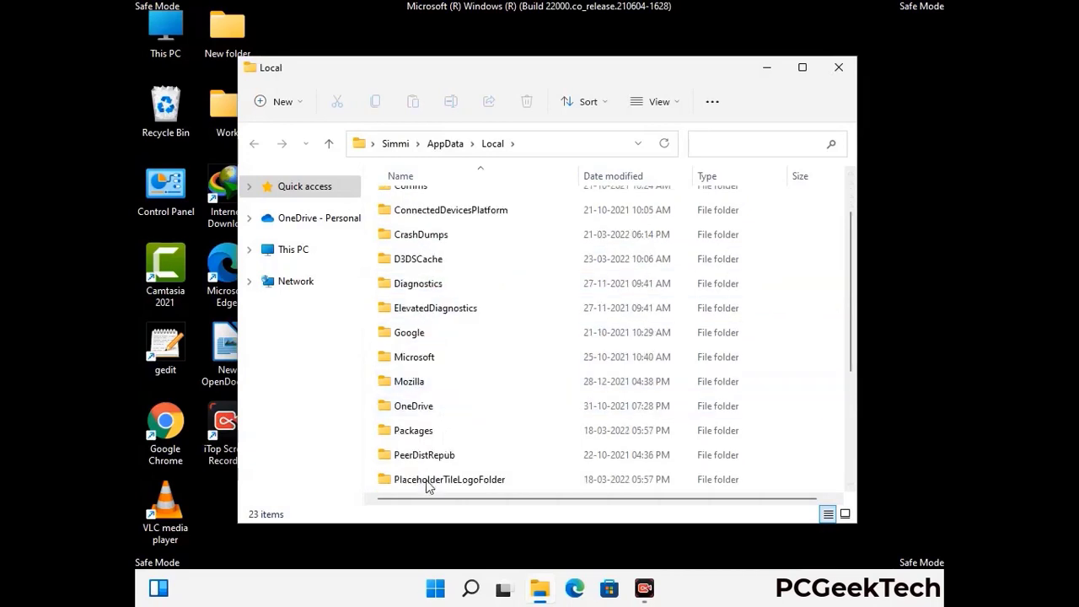
pyautogui.click(422, 386)
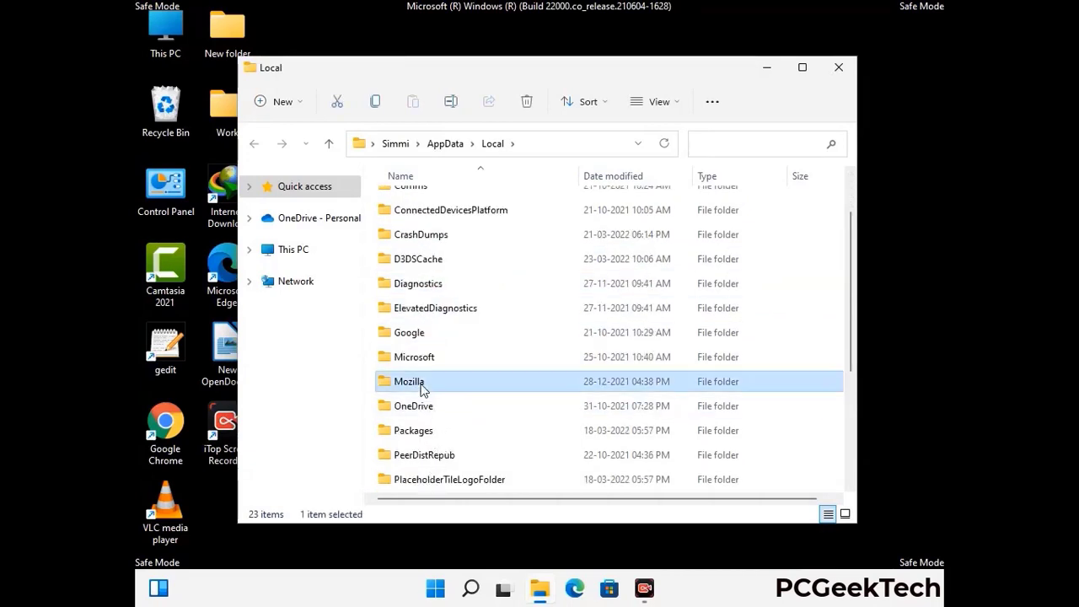
pyautogui.click(525, 108)
pyautogui.click(526, 103)
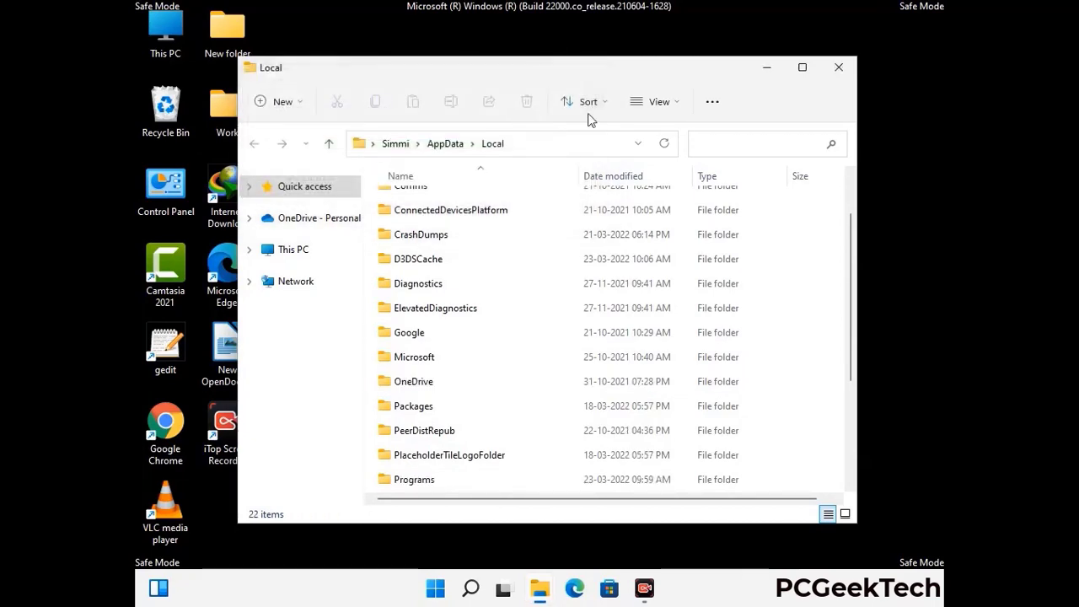
pyautogui.click(839, 76)
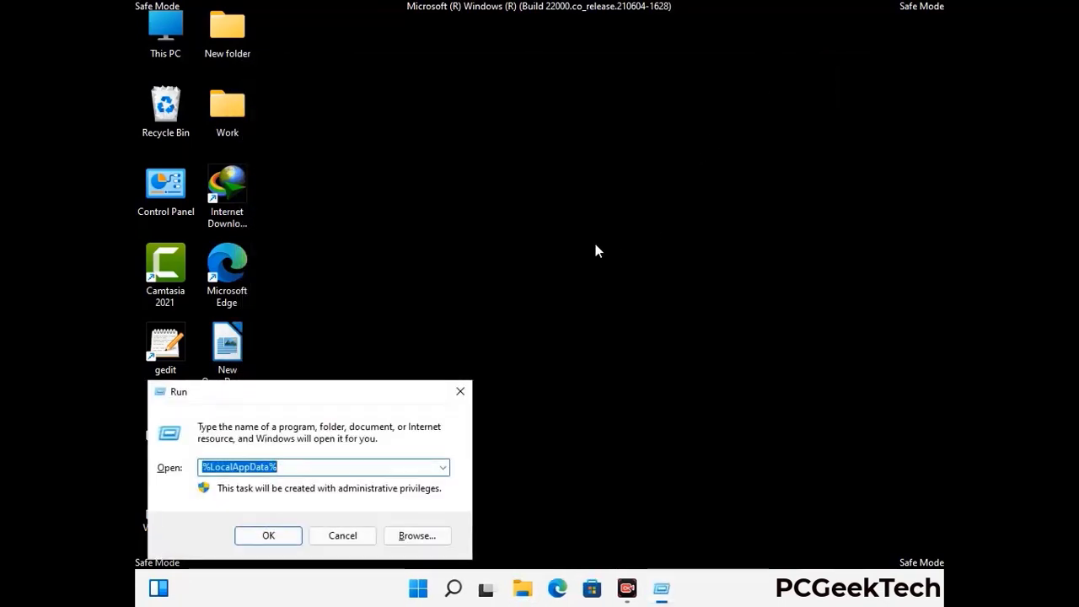
# Step: Open the ProgramData folder by running %ProgramData%
pyautogui.moveTo(272, 399); pyautogui.dragTo(495, 226)
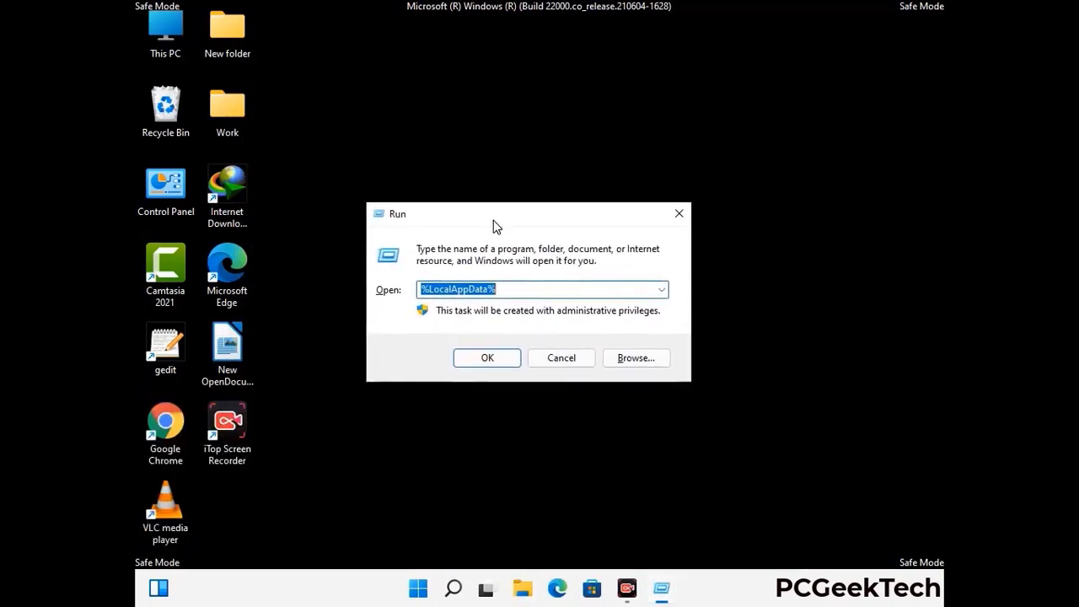
pyautogui.write('%')
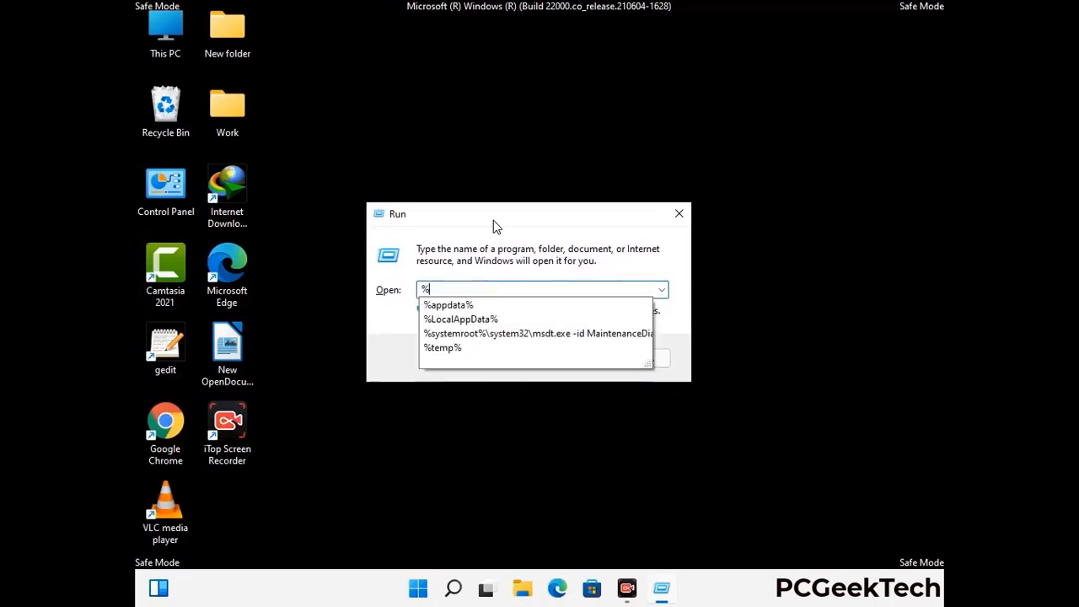
pyautogui.write('Pro')
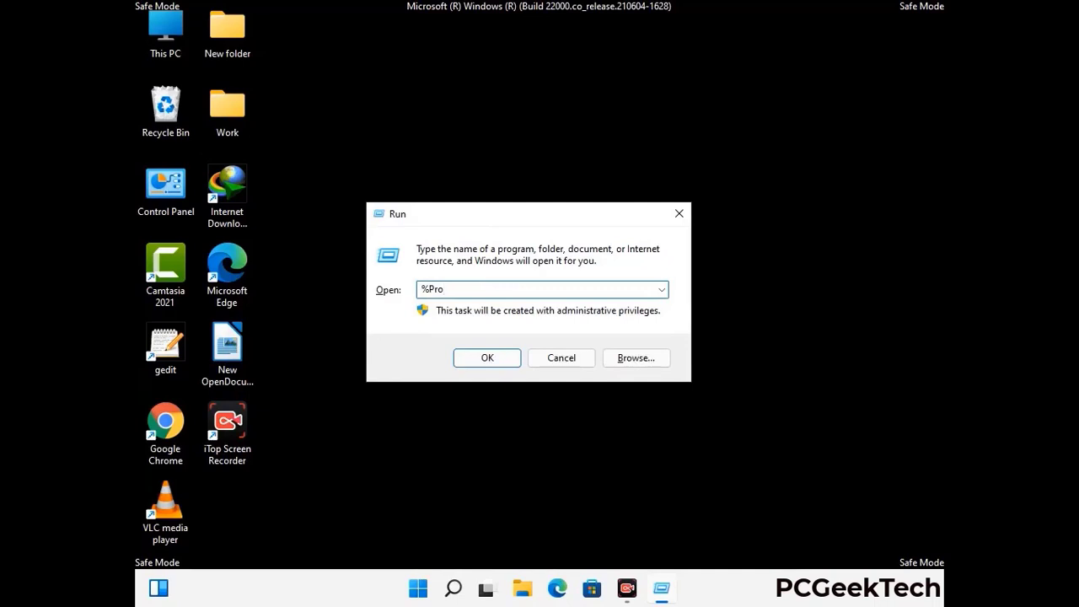
pyautogui.write('gramData%')
pyautogui.press('Return')
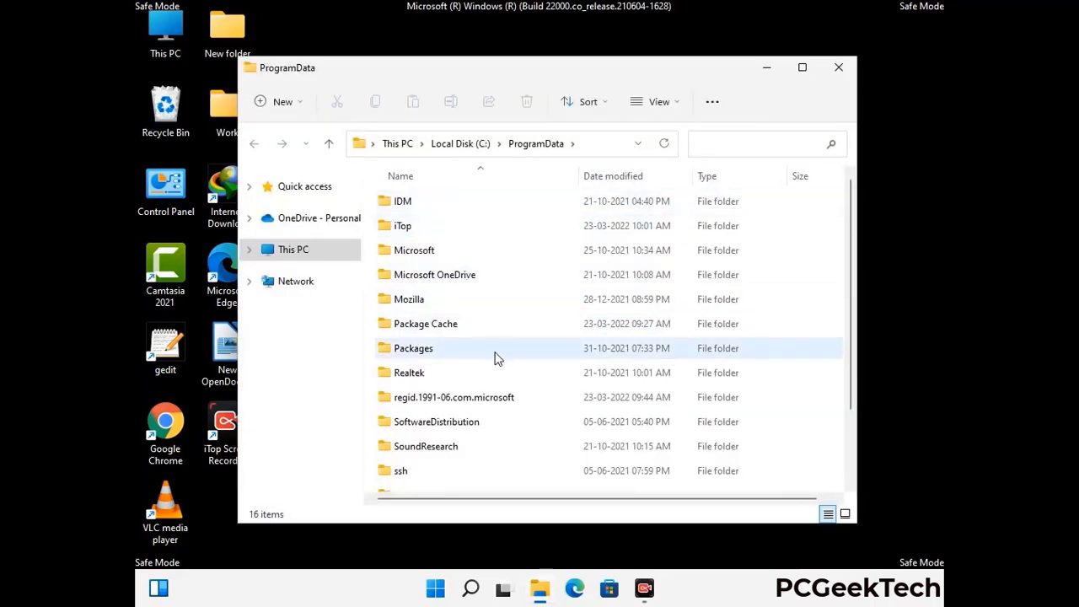
# Step: Delete the Mozilla folder from the ProgramData folder and close the folder window
pyautogui.scroll(-2, 495, 355)
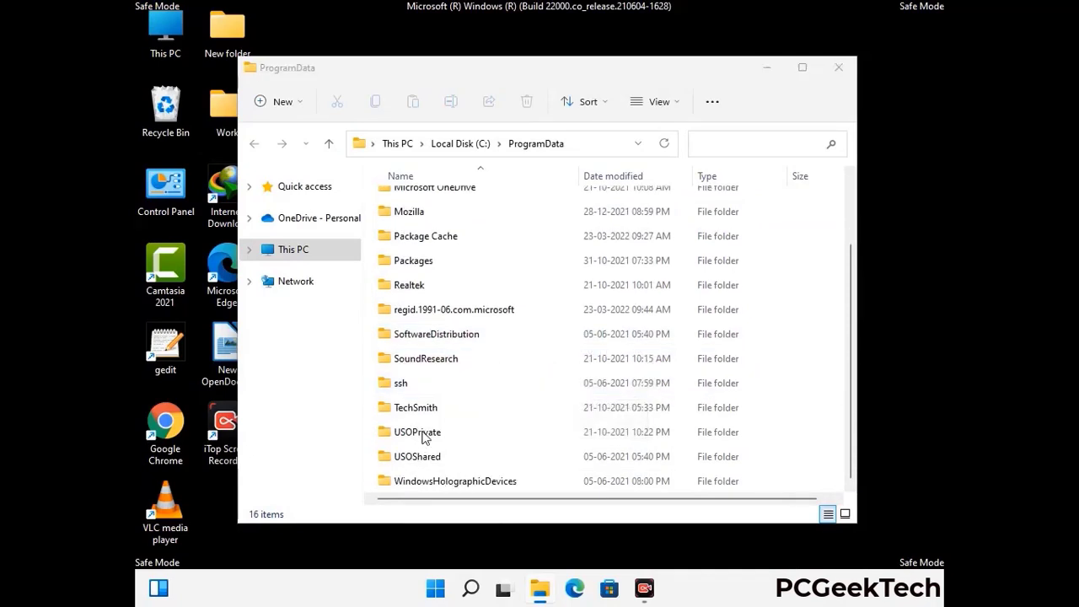
pyautogui.click(421, 212)
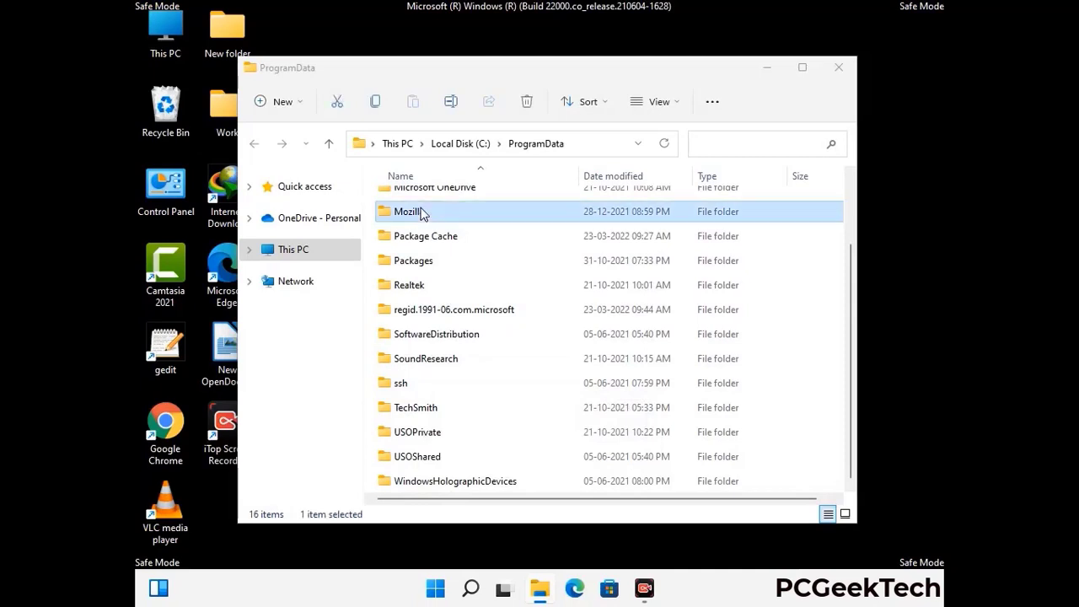
pyautogui.click(529, 102)
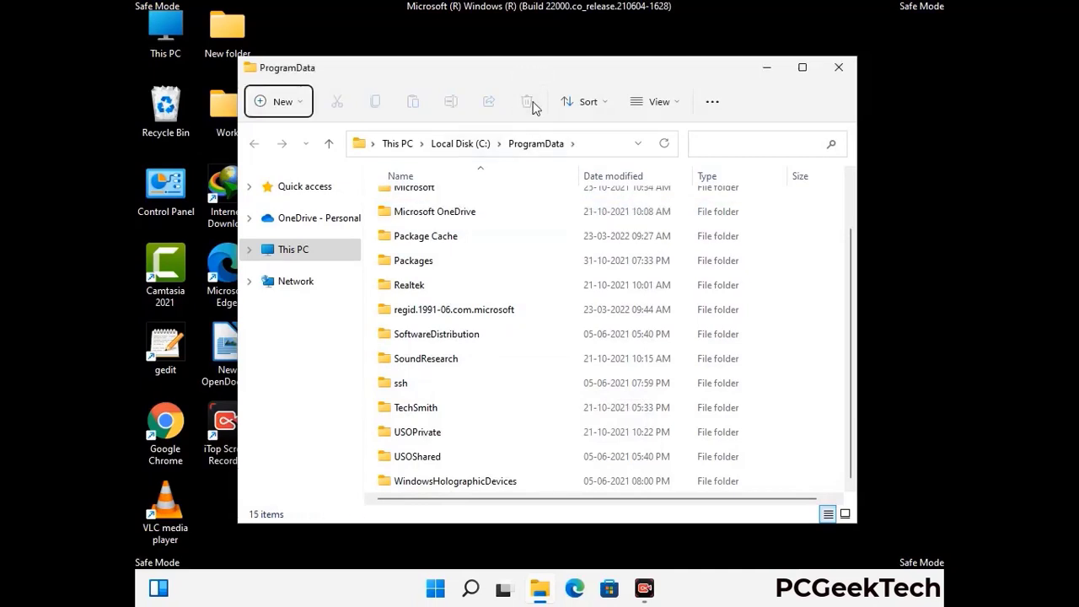
pyautogui.scroll(1, 554, 346)
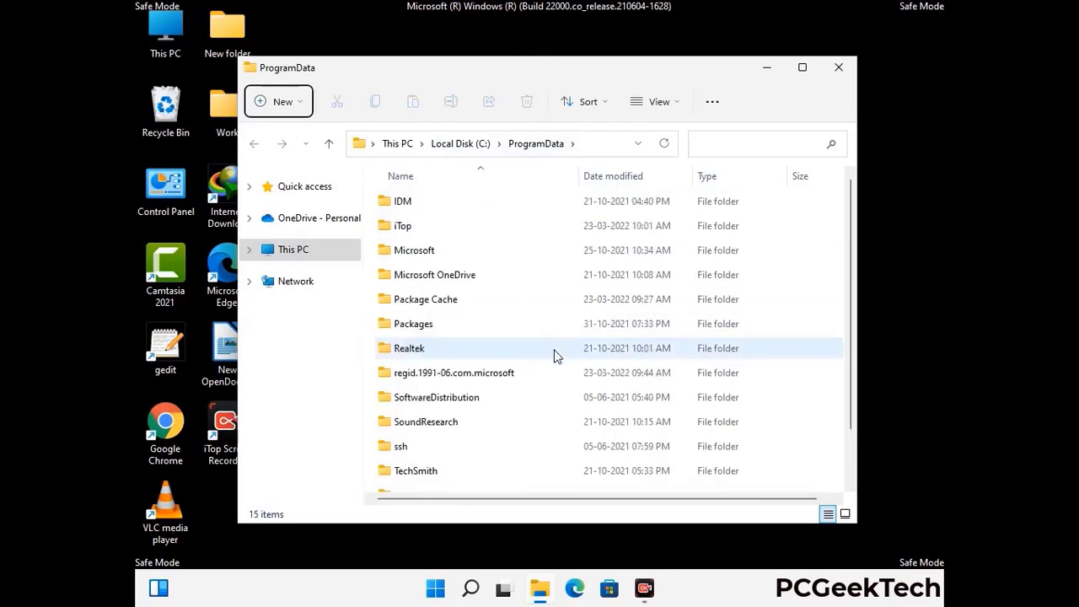
pyautogui.click(844, 66)
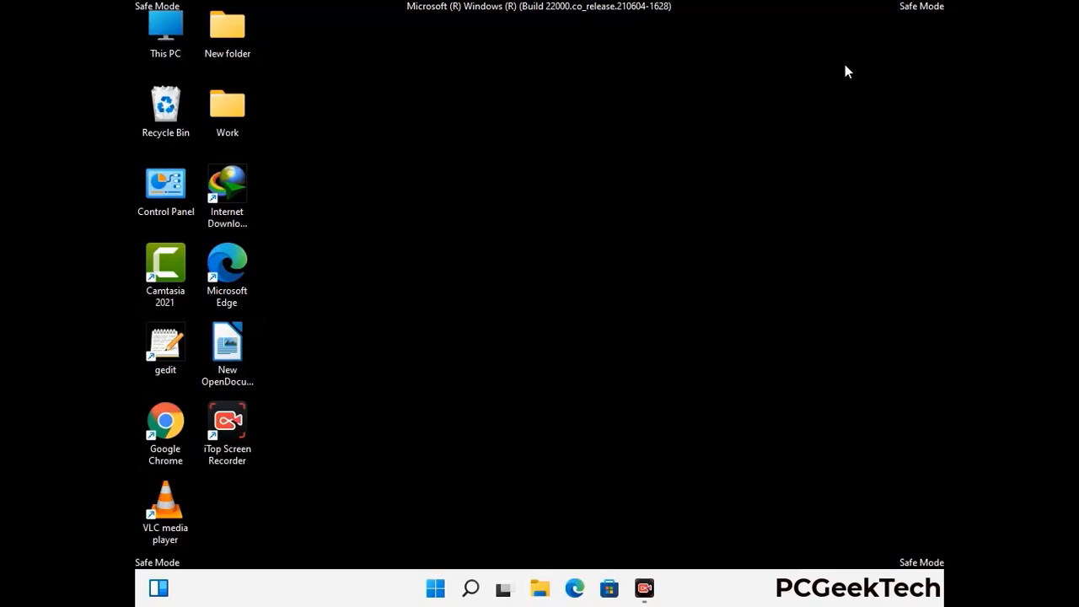
# Step: Open the Windows system folder by running %WinDir%
pyautogui.press('super+r')
pyautogui.moveTo(354, 392); pyautogui.dragTo(563, 218)
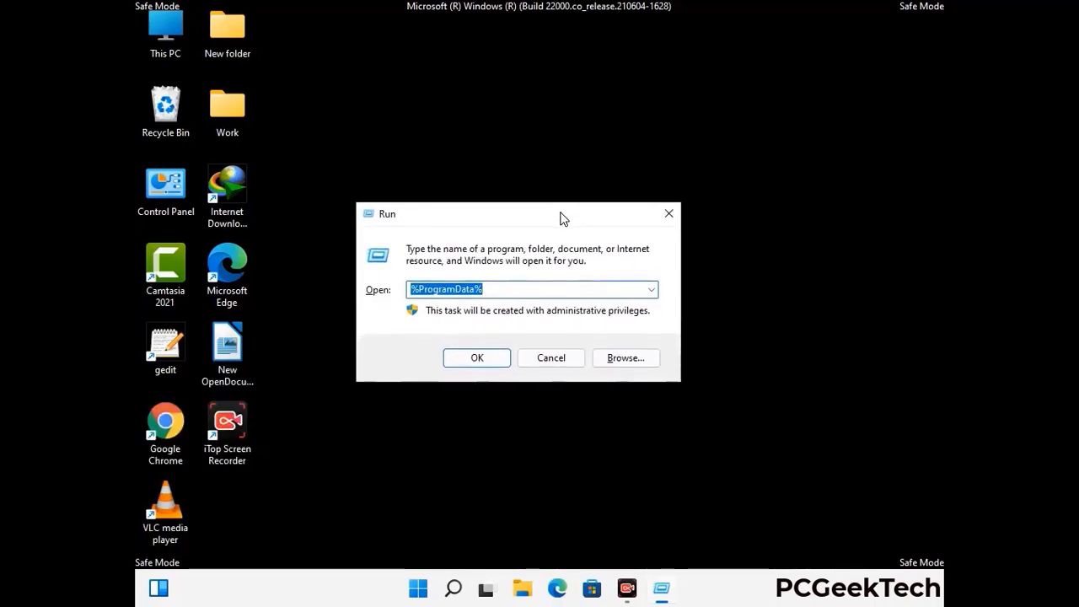
pyautogui.write('%Win')
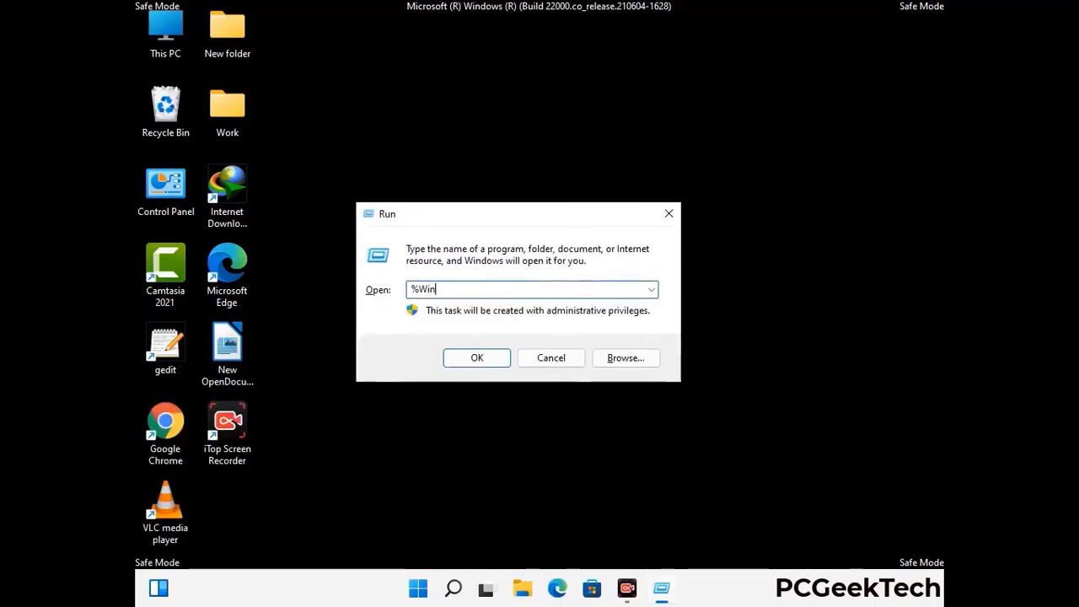
pyautogui.write('Dir%')
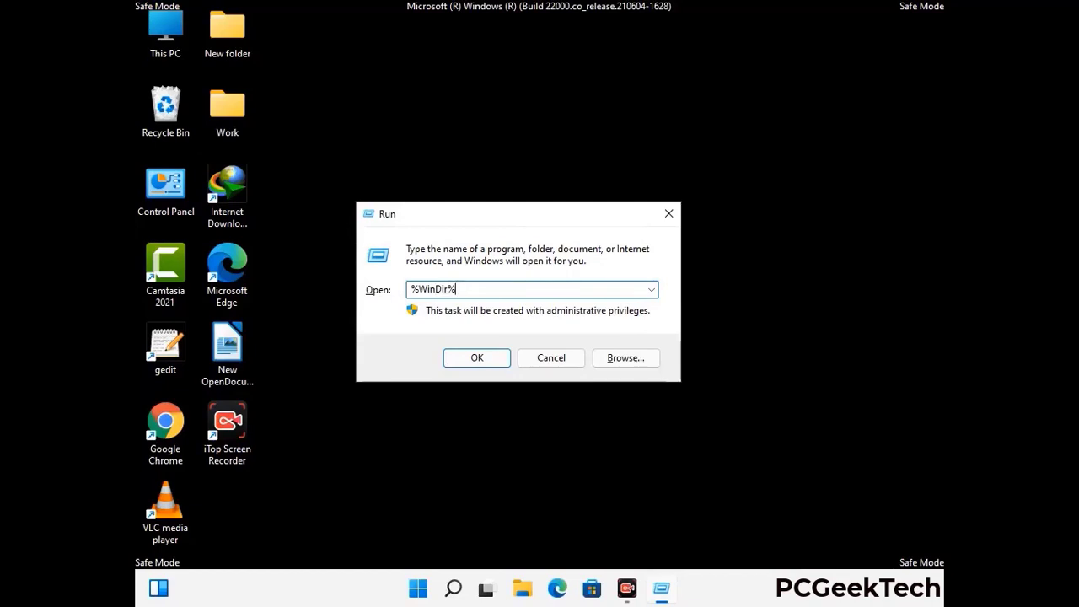
pyautogui.press('Return')
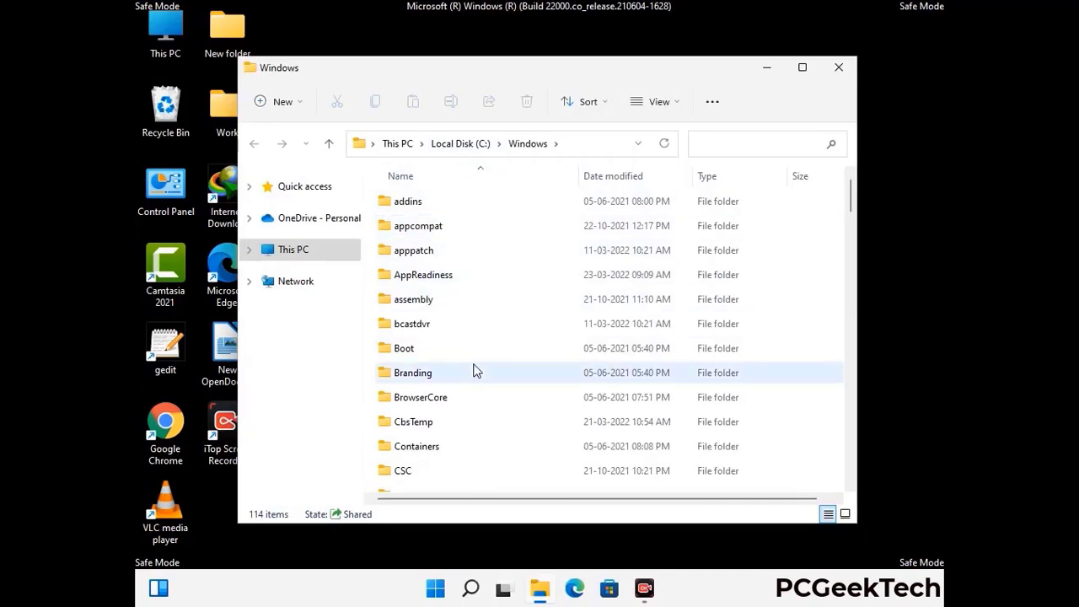
# Step: Look through the folders and files in the Windows folder for suspicious entries
pyautogui.scroll(-1, 473, 371)
pyautogui.scroll(-2, 475, 374)
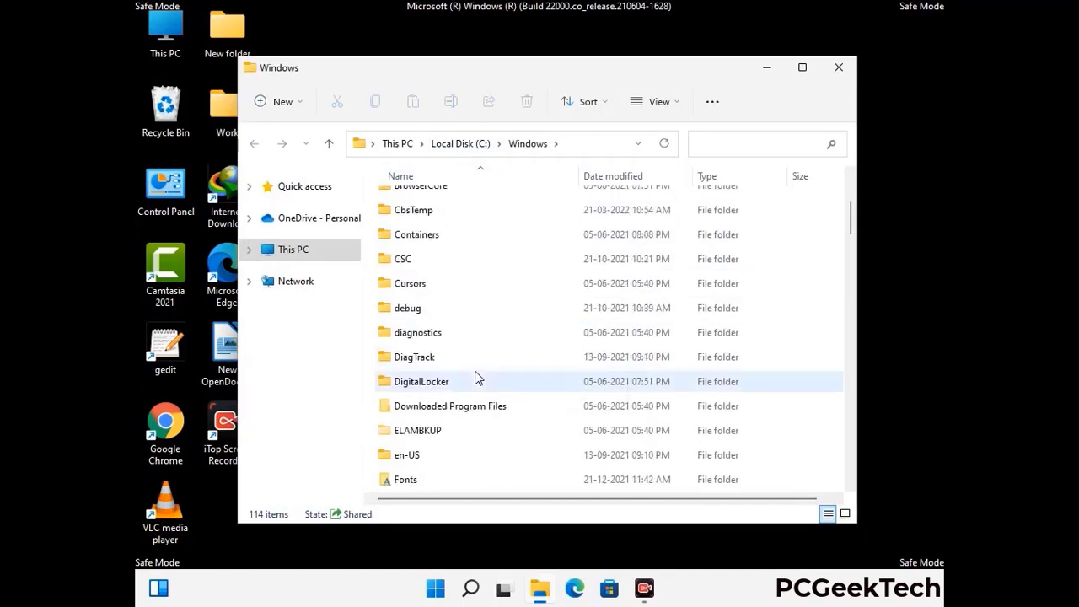
pyautogui.scroll(-1, 477, 379)
pyautogui.scroll(-5, 475, 379)
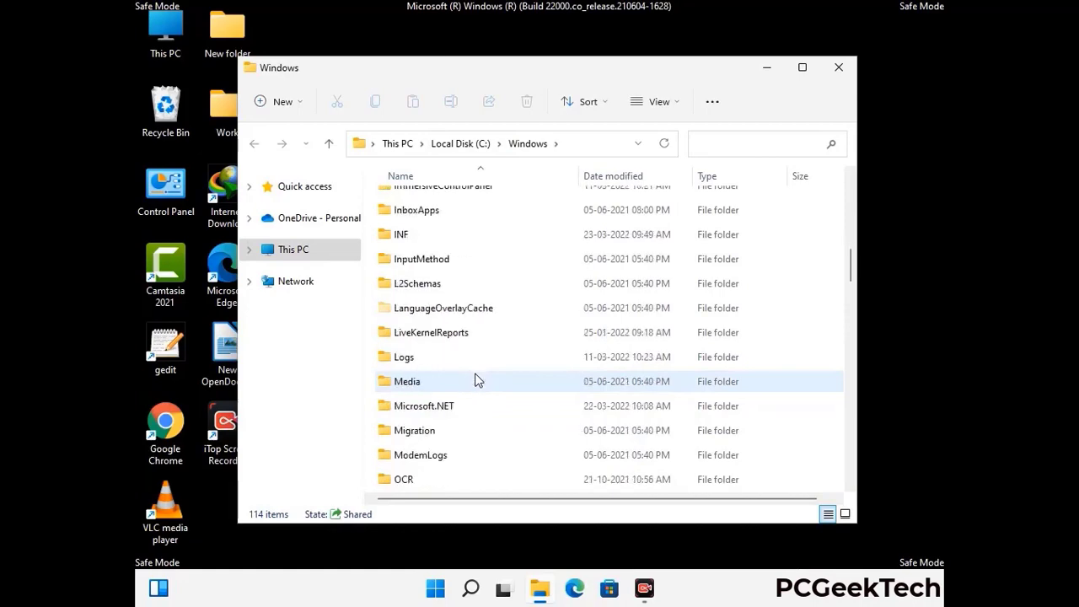
pyautogui.scroll(-1, 475, 379)
pyautogui.scroll(-8, 475, 379)
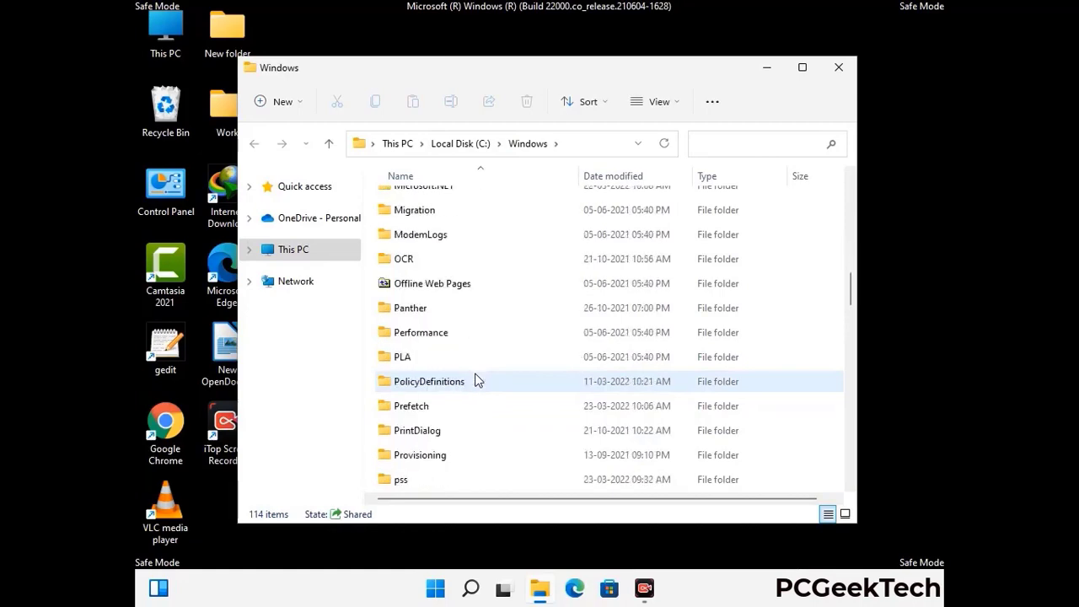
pyautogui.scroll(-6, 475, 379)
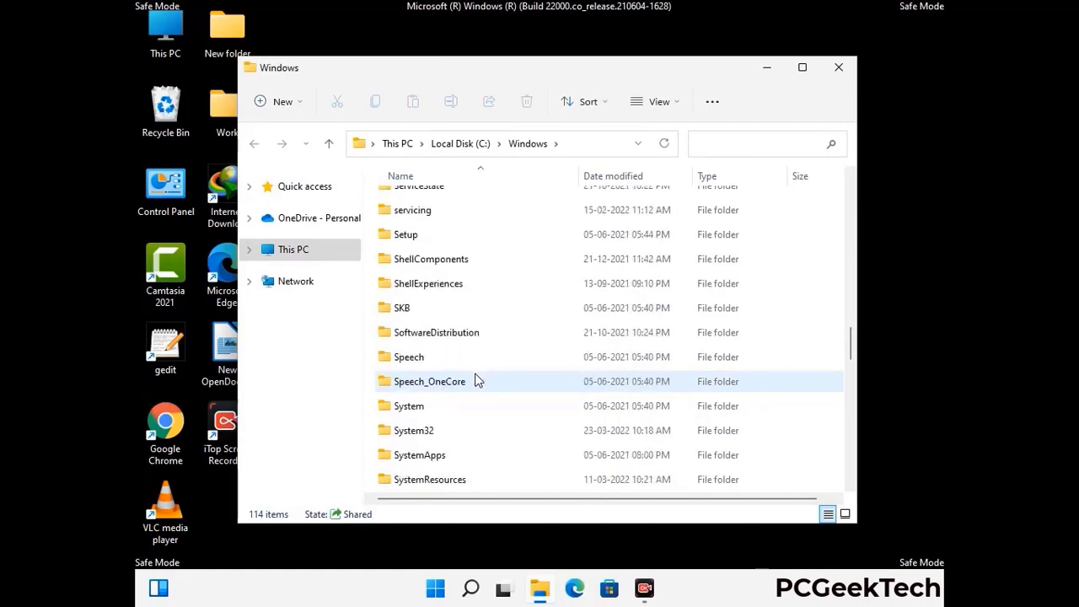
pyautogui.scroll(-2, 475, 380)
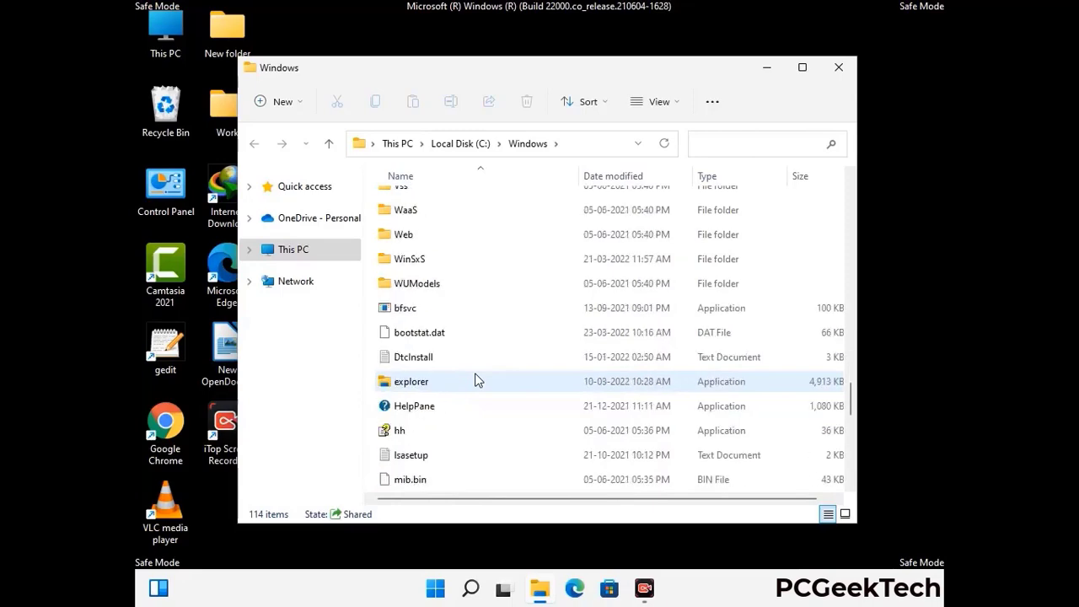
pyautogui.scroll(-8, 474, 379)
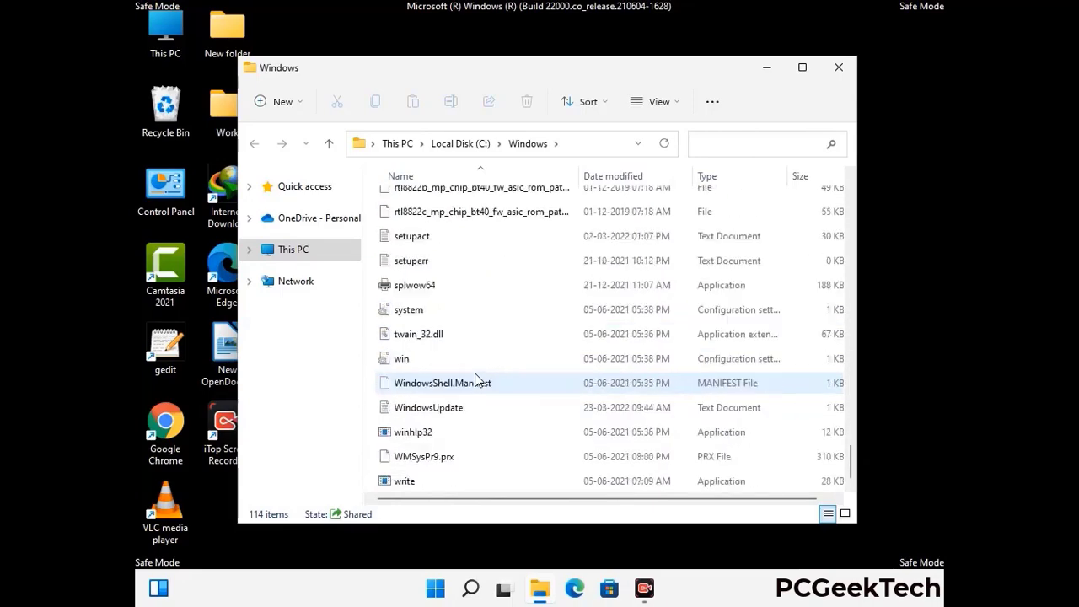
pyautogui.scroll(8, 474, 379)
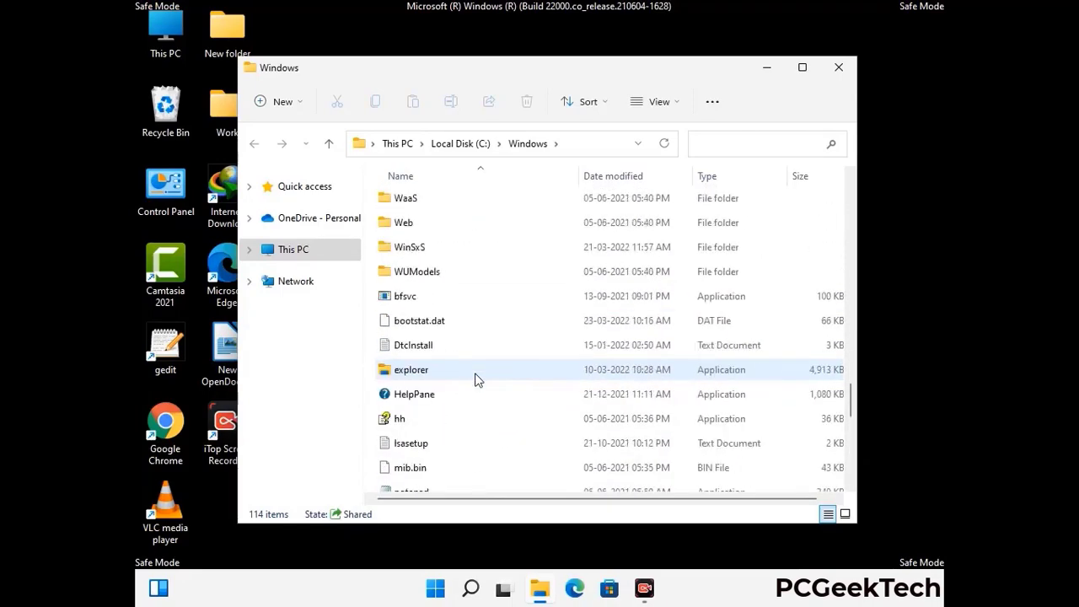
pyautogui.scroll(4, 475, 379)
pyautogui.scroll(3, 475, 379)
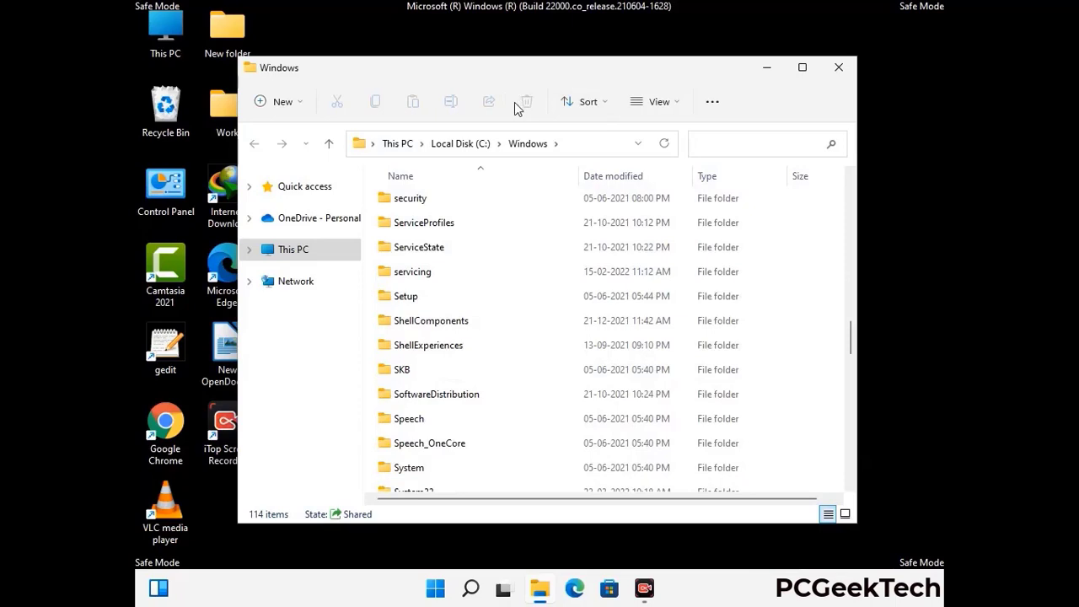
# Step: Close the Windows folder and open the user's temporary files folder by running %temp%
pyautogui.click(843, 66)
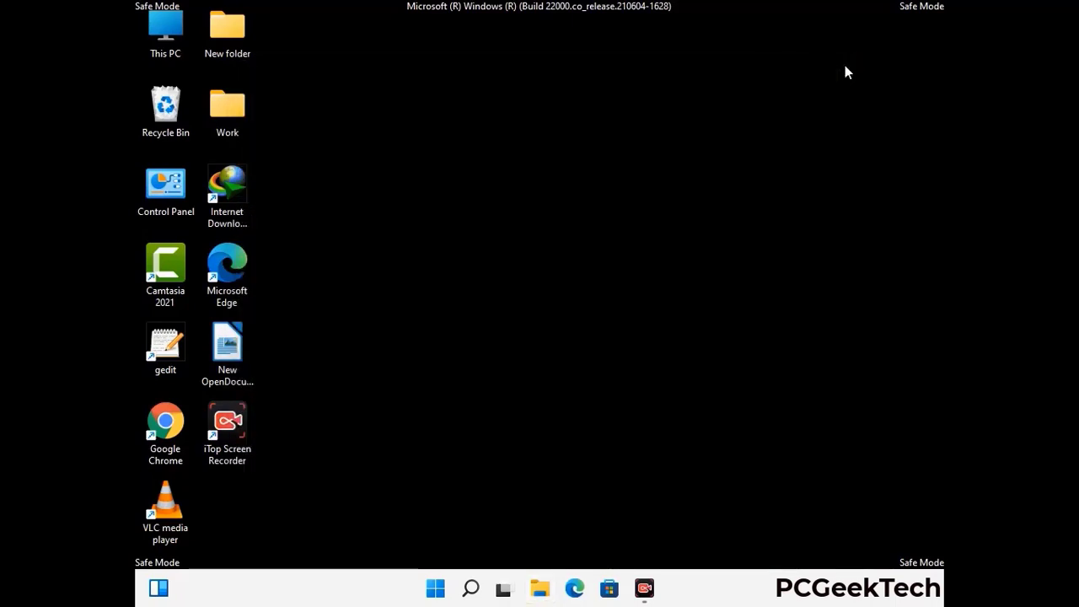
pyautogui.press('super+r')
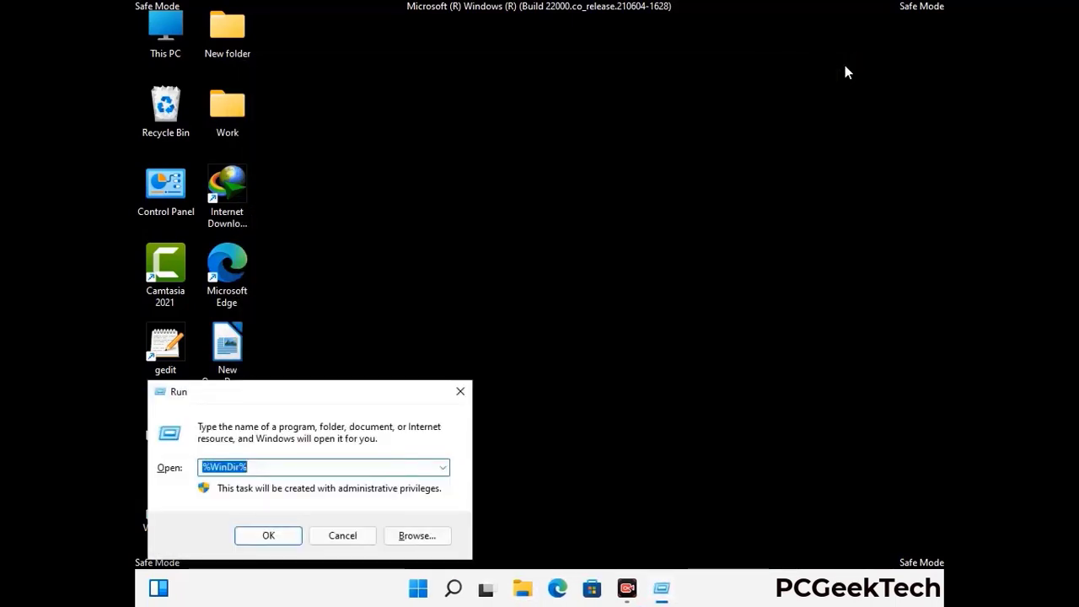
pyautogui.moveTo(357, 397); pyautogui.dragTo(613, 145)
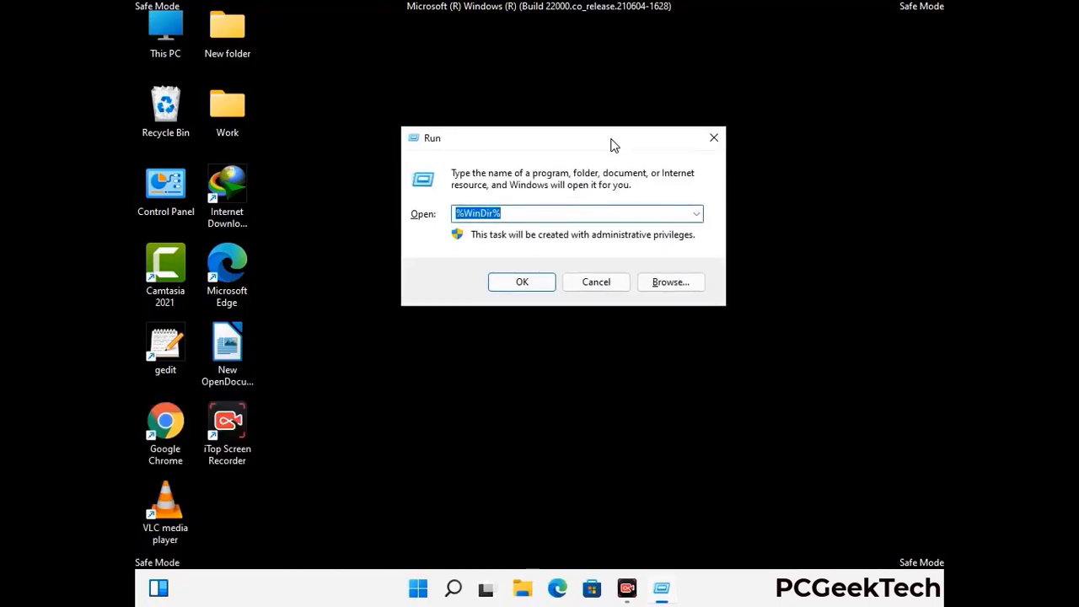
pyautogui.write('%temp')
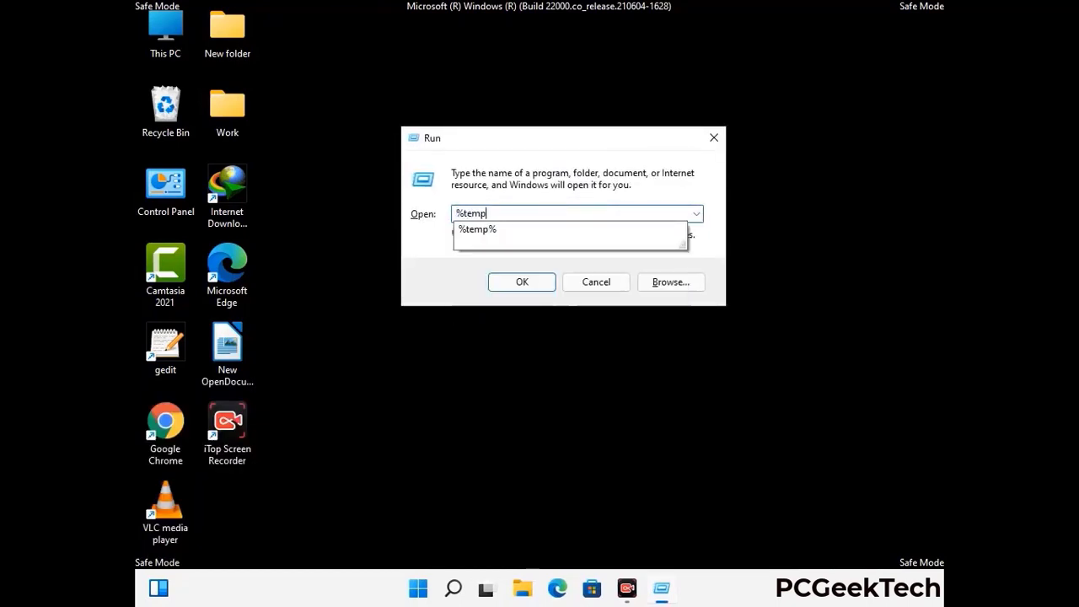
pyautogui.write('%')
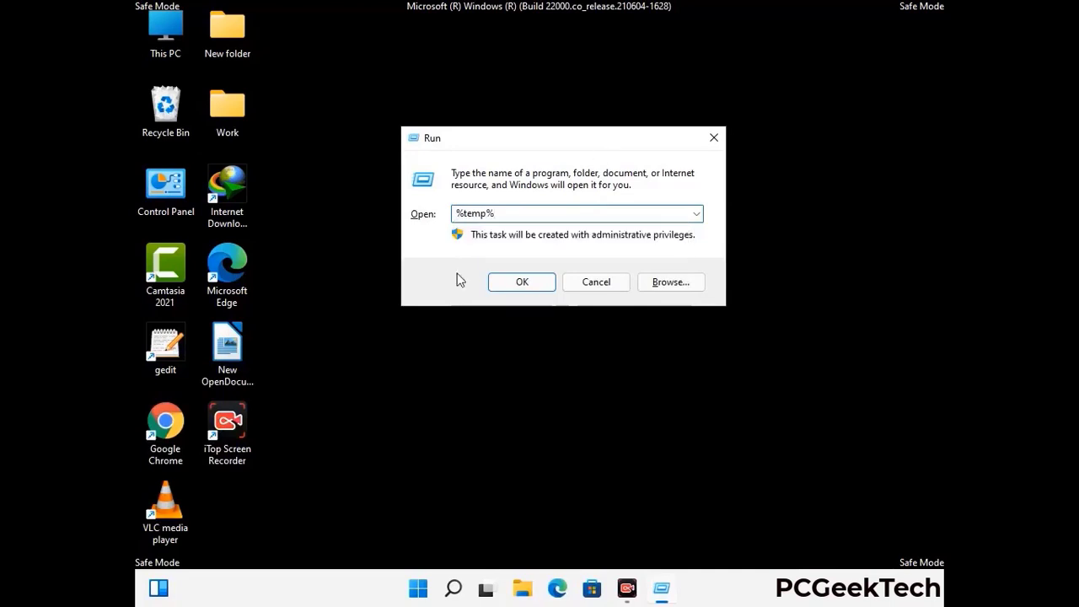
pyautogui.click(540, 281)
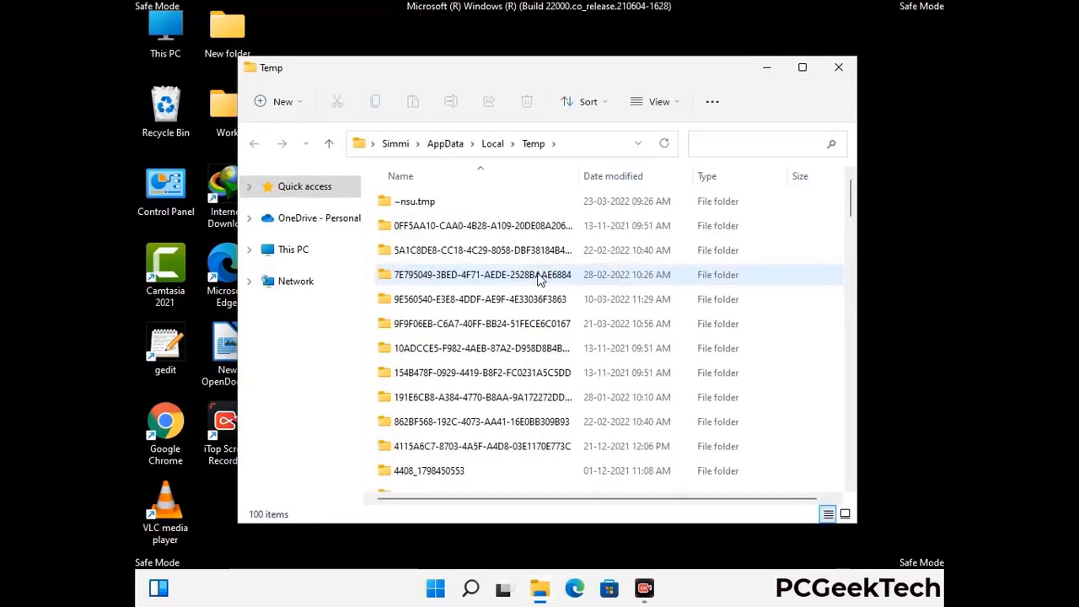
# Step: Delete all items in the Temp folder and close the folder window
pyautogui.click(490, 325)
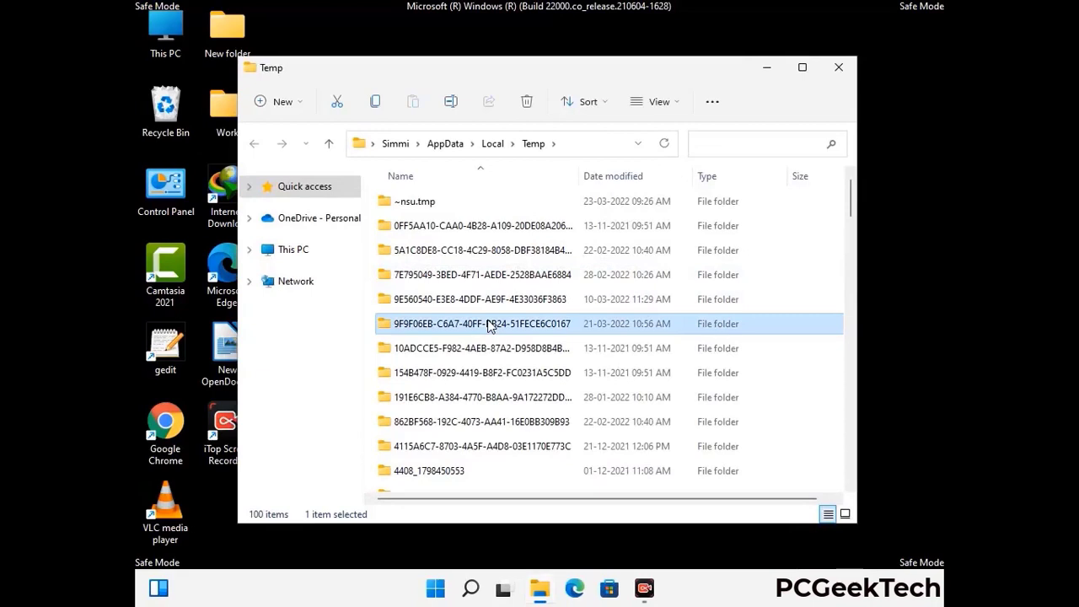
pyautogui.hotkey('ctrl', 'a')
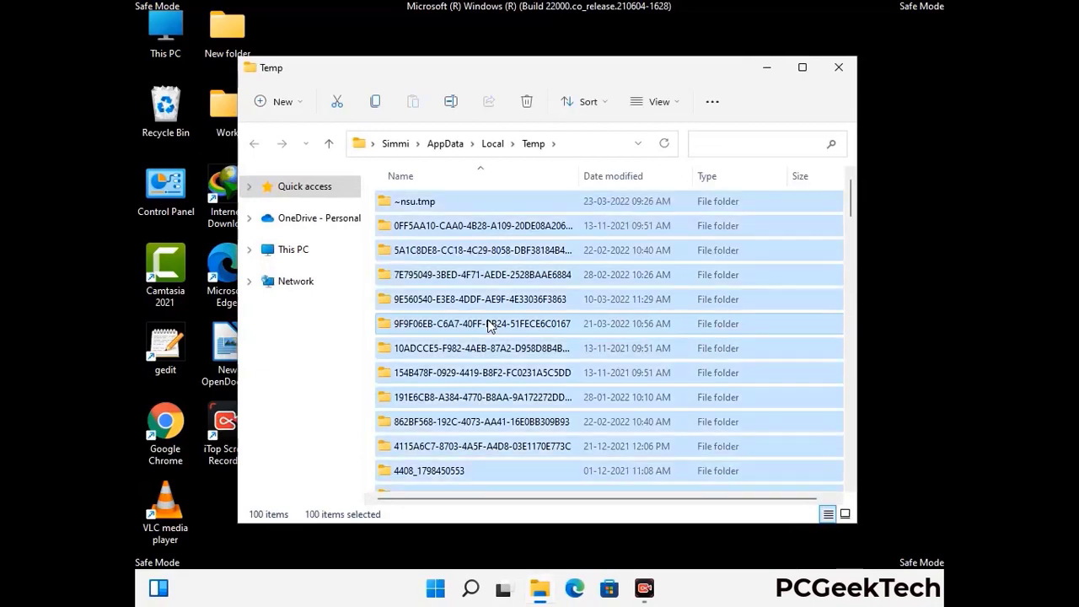
pyautogui.click(529, 102)
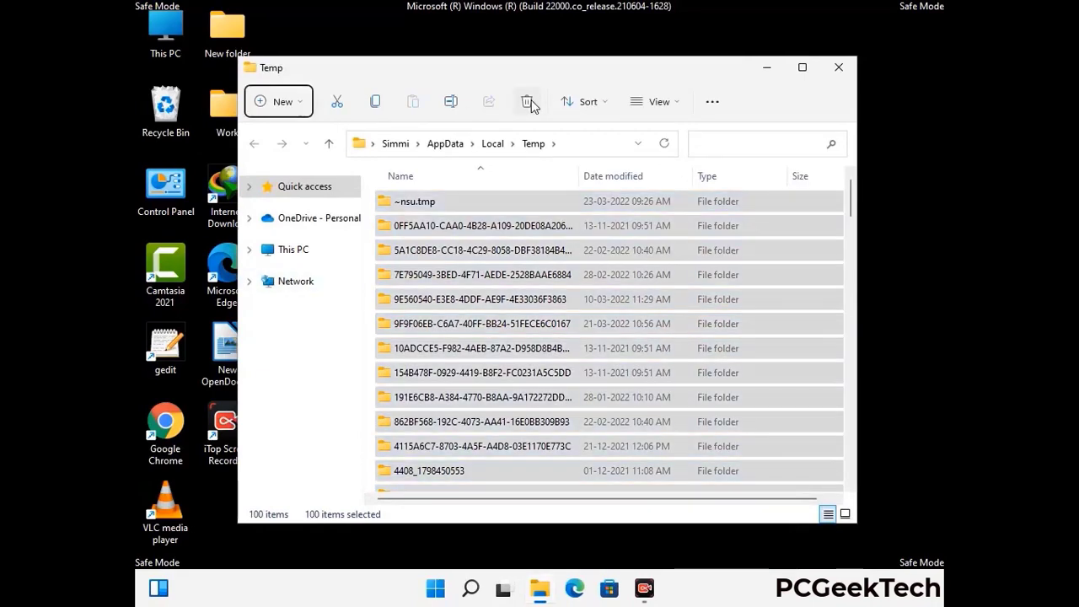
pyautogui.click(839, 67)
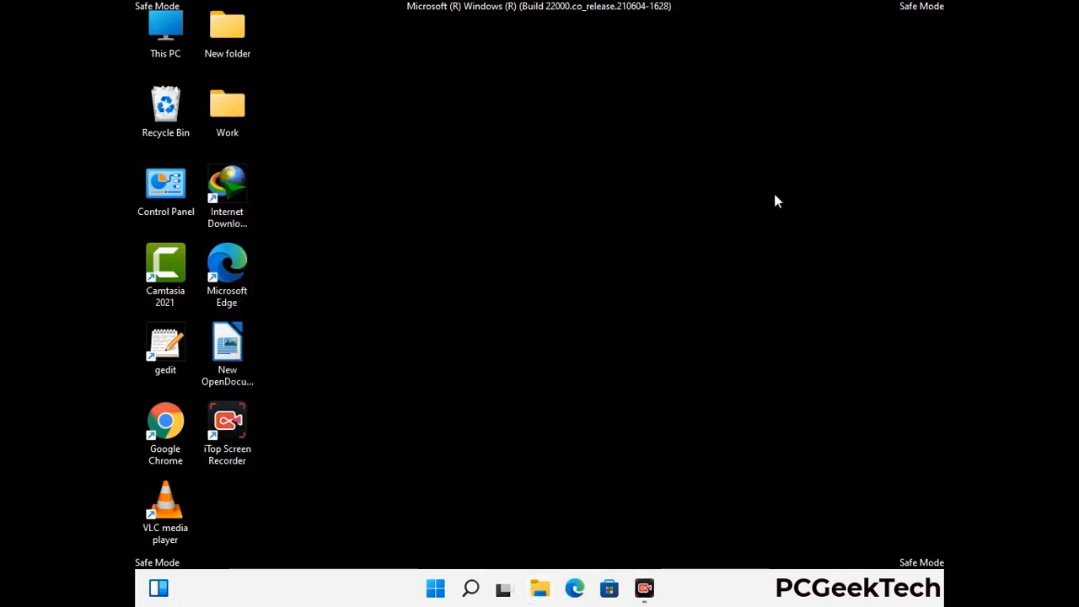
# Step: Open the Registry Editor by running regedit
pyautogui.press('super+r')
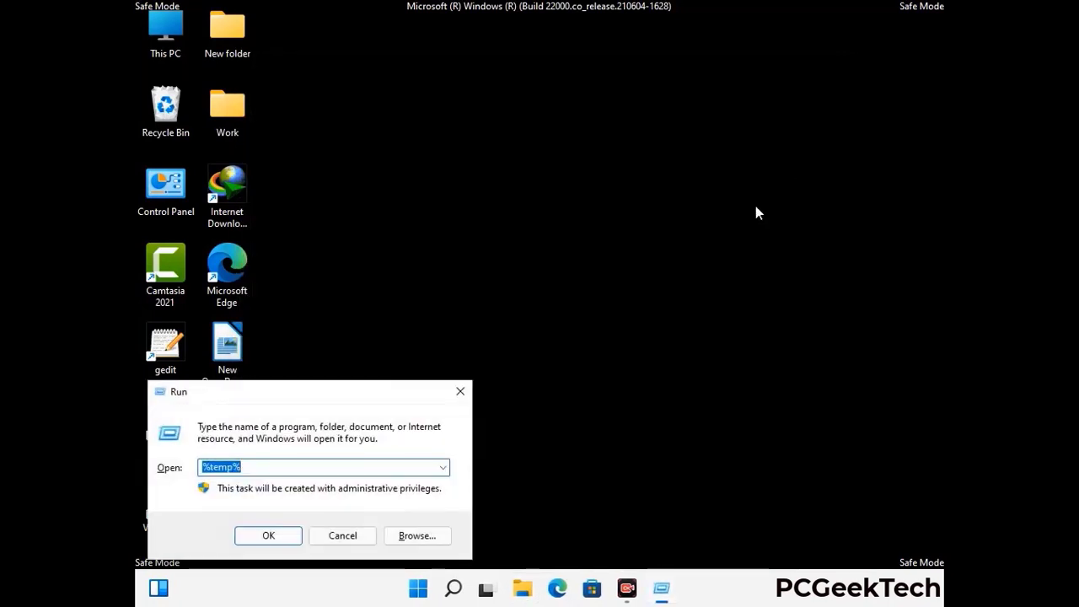
pyautogui.moveTo(371, 384); pyautogui.dragTo(614, 153)
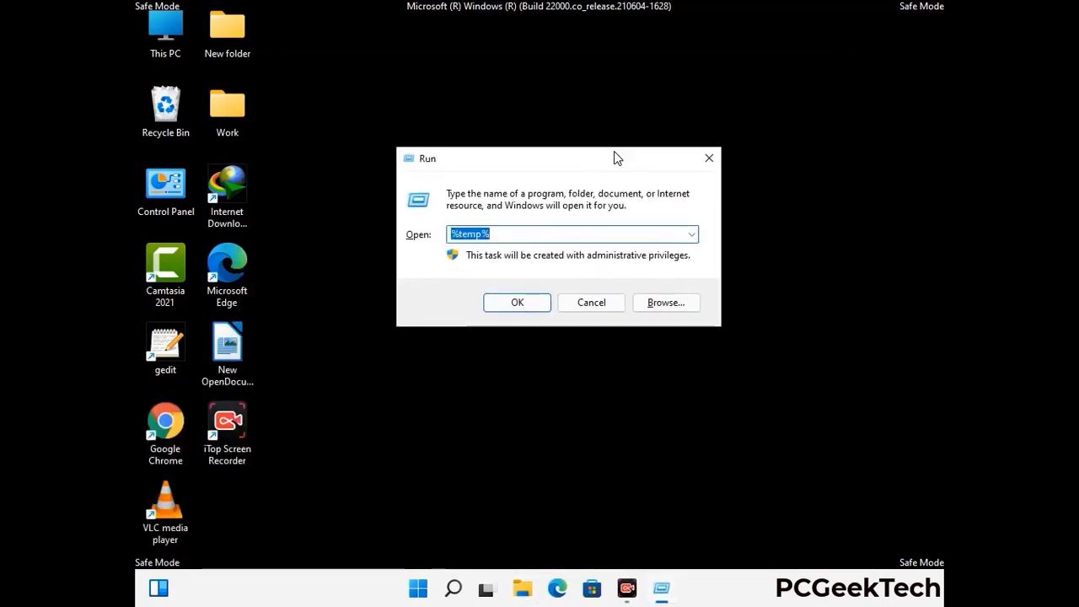
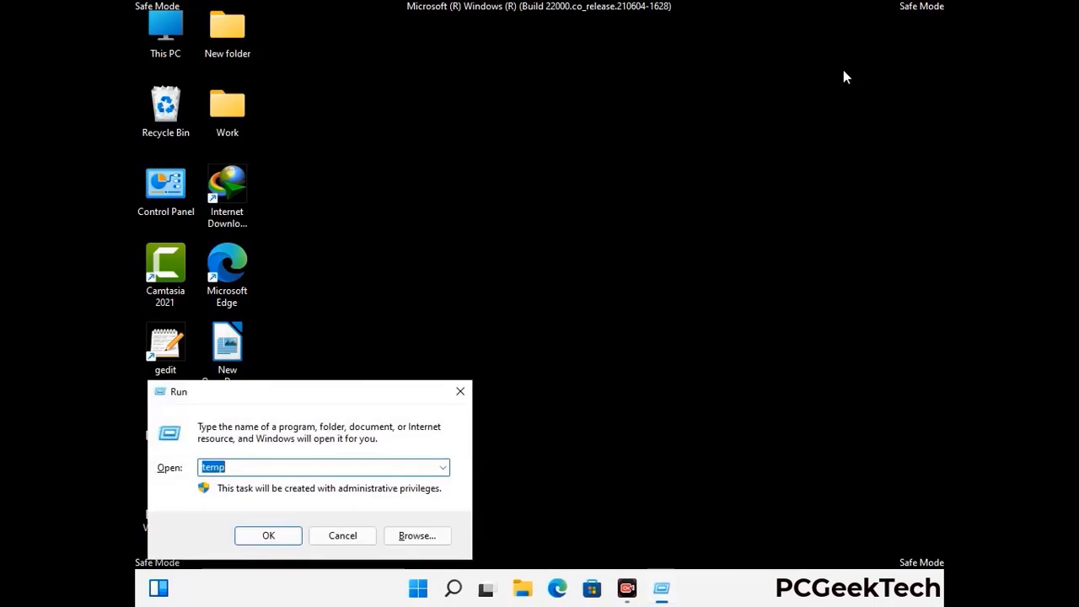
pyautogui.moveTo(332, 396); pyautogui.dragTo(562, 136)
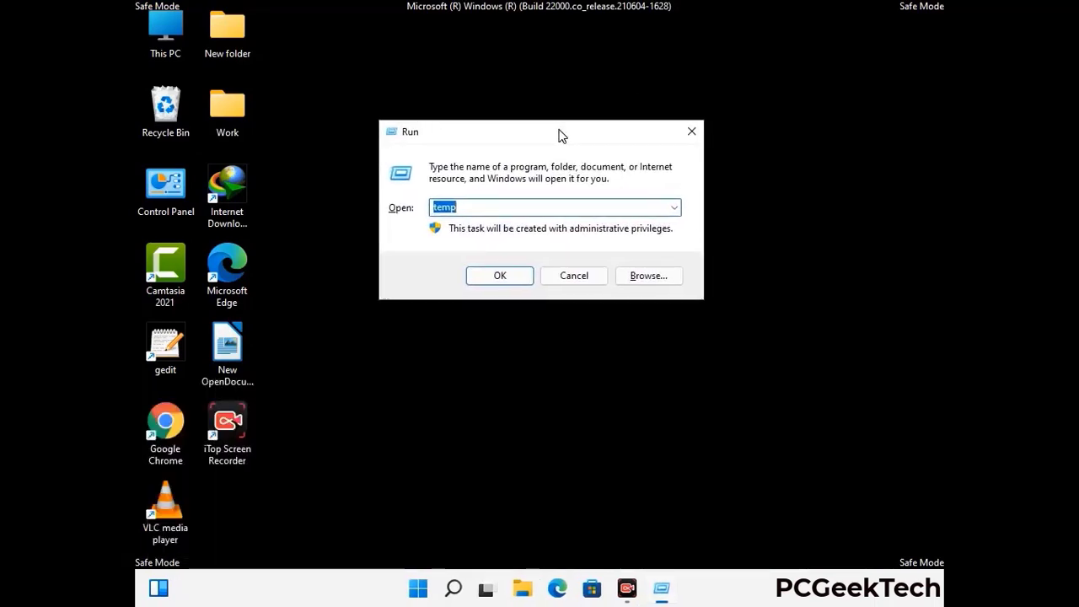
pyautogui.write('regedit')
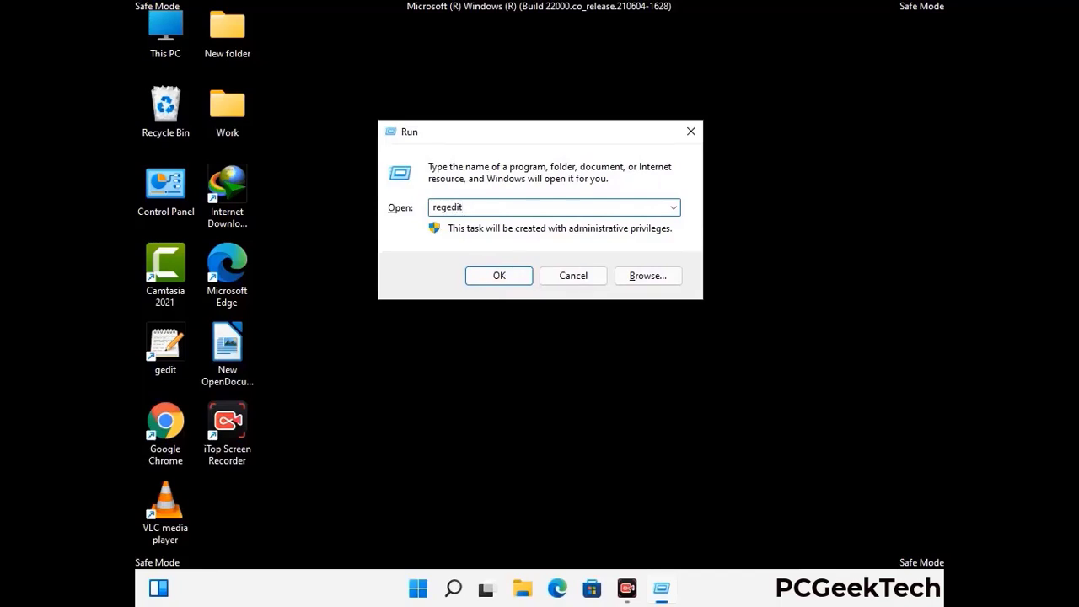
pyautogui.press('Return')
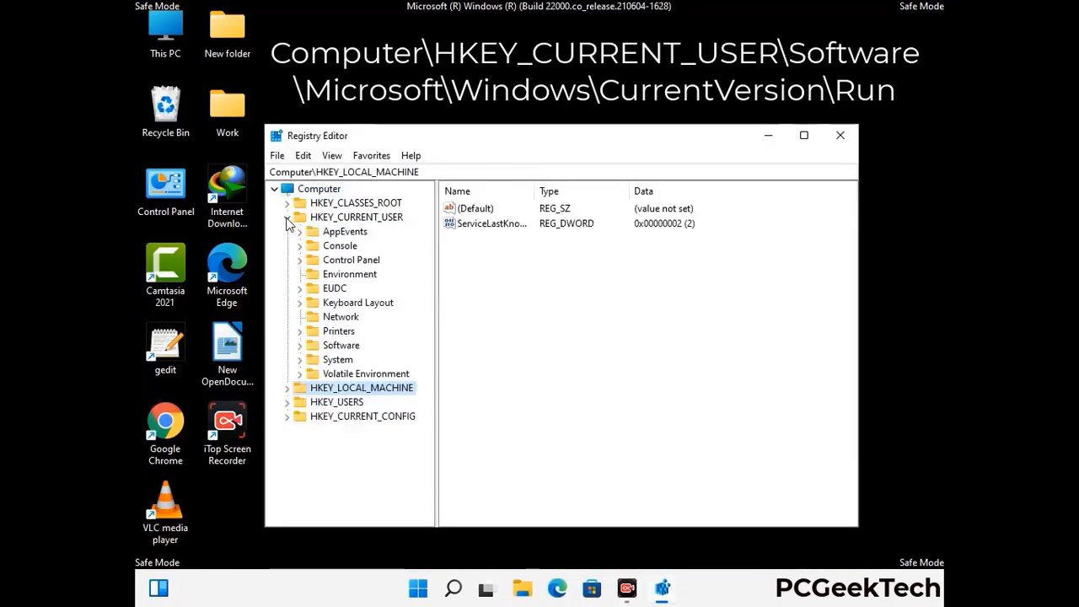
# Step: Expand the registry tree down to HKEY_CURRENT_USER\Software\Microsoft\Windows\CurrentVersion
pyautogui.click(336, 347)
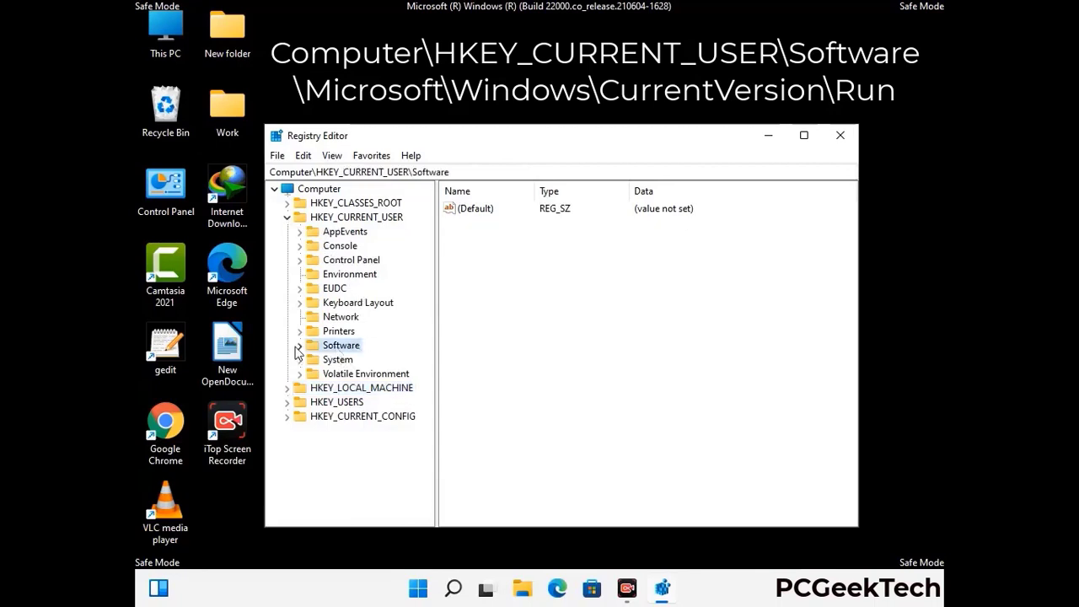
pyautogui.click(298, 347)
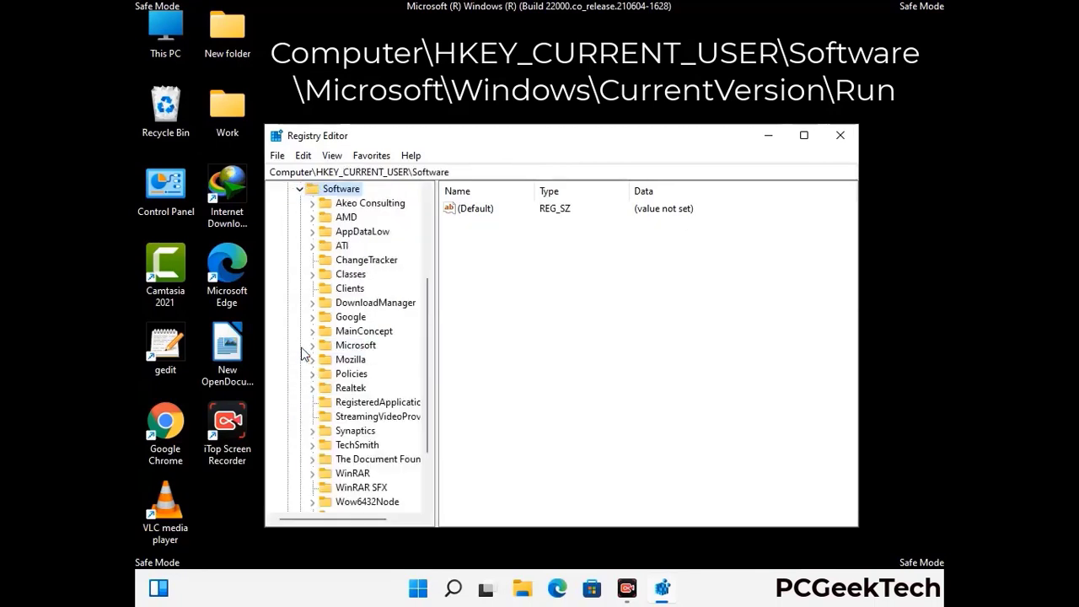
pyautogui.doubleClick(351, 348)
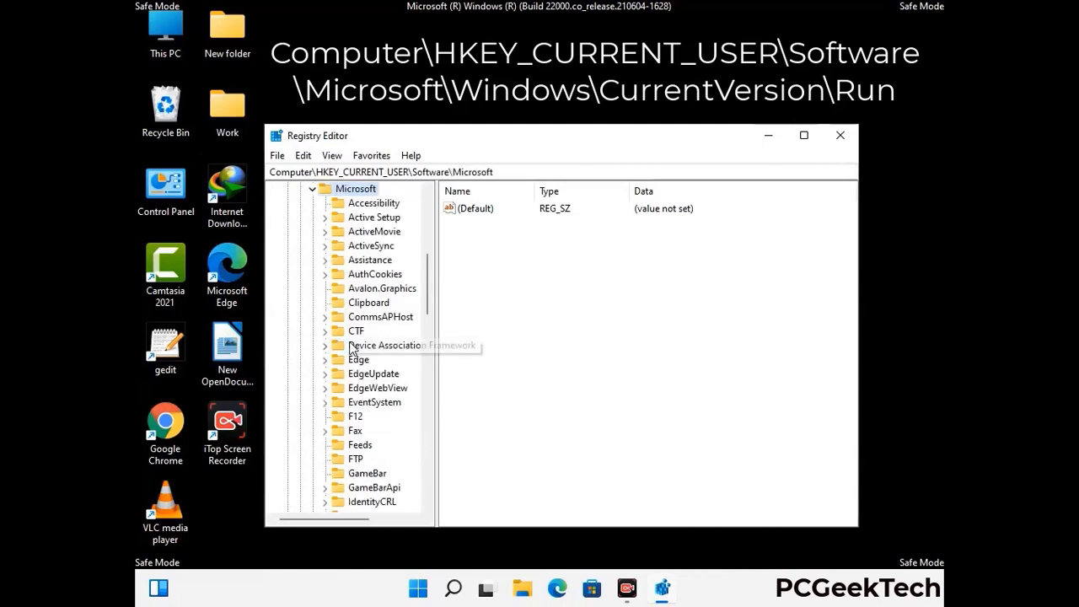
pyautogui.scroll(-4, 391, 368)
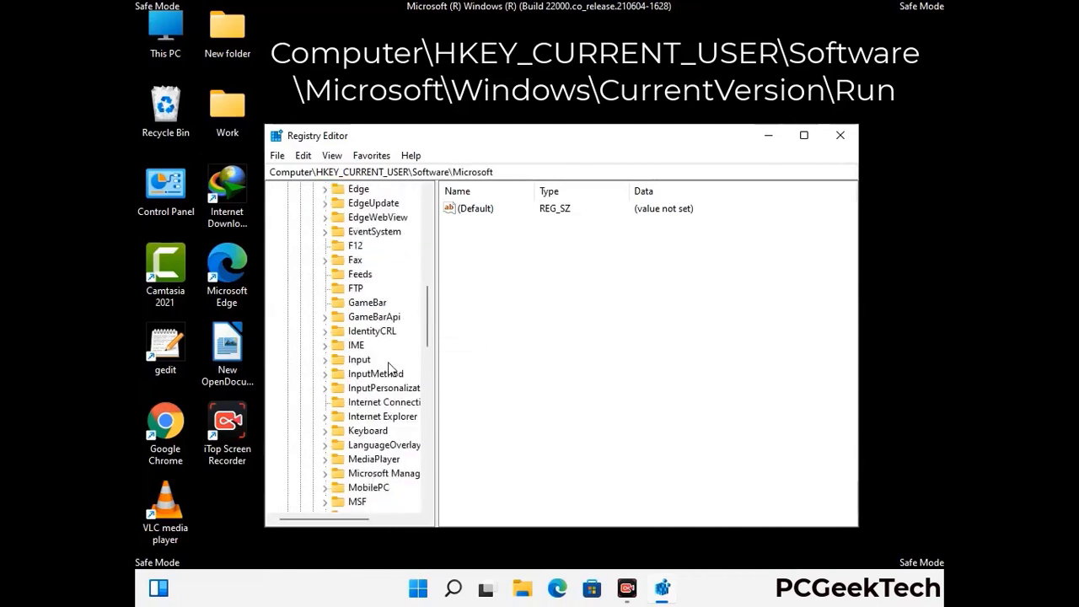
pyautogui.scroll(-3, 391, 368)
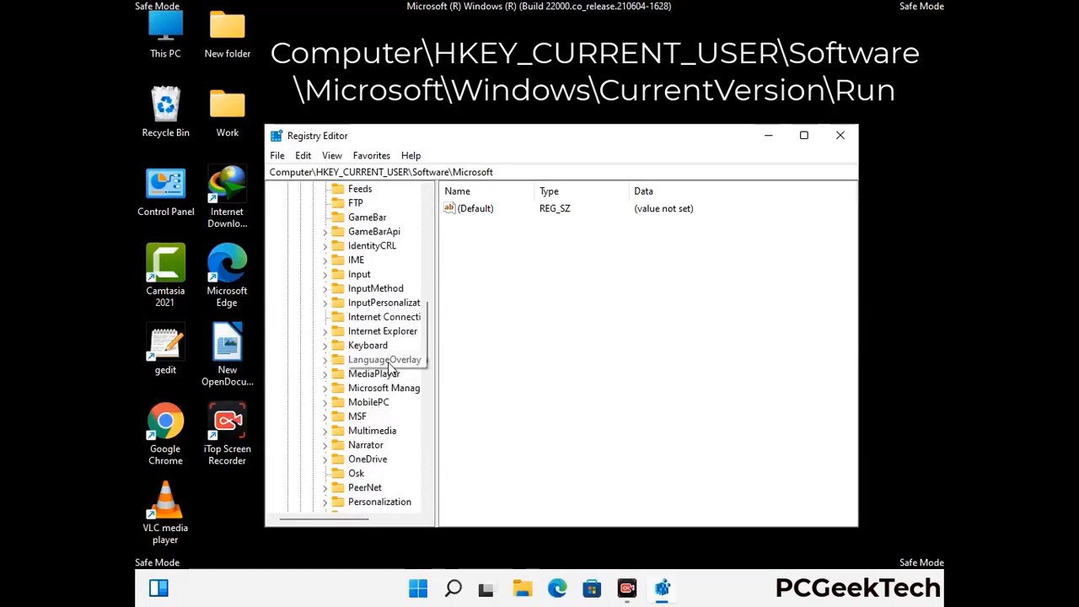
pyautogui.scroll(-6, 390, 368)
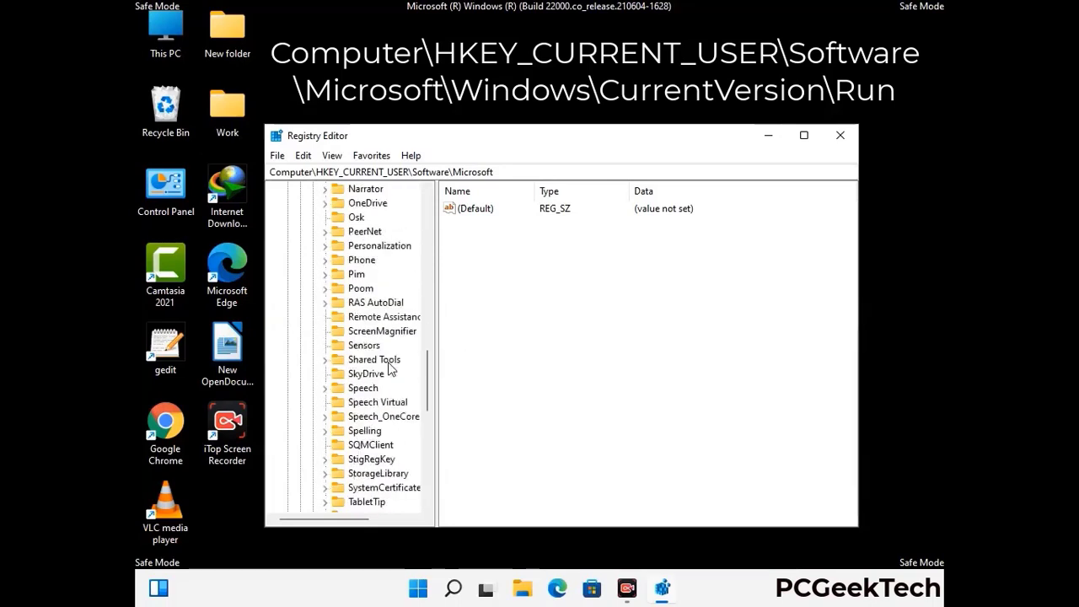
pyautogui.scroll(-4, 390, 369)
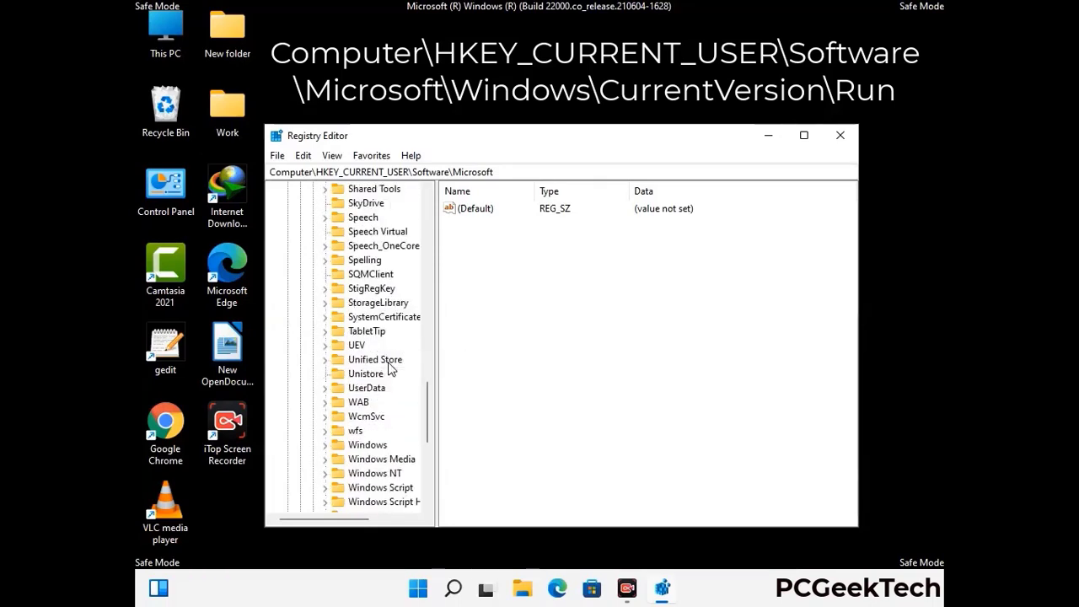
pyautogui.doubleClick(389, 402)
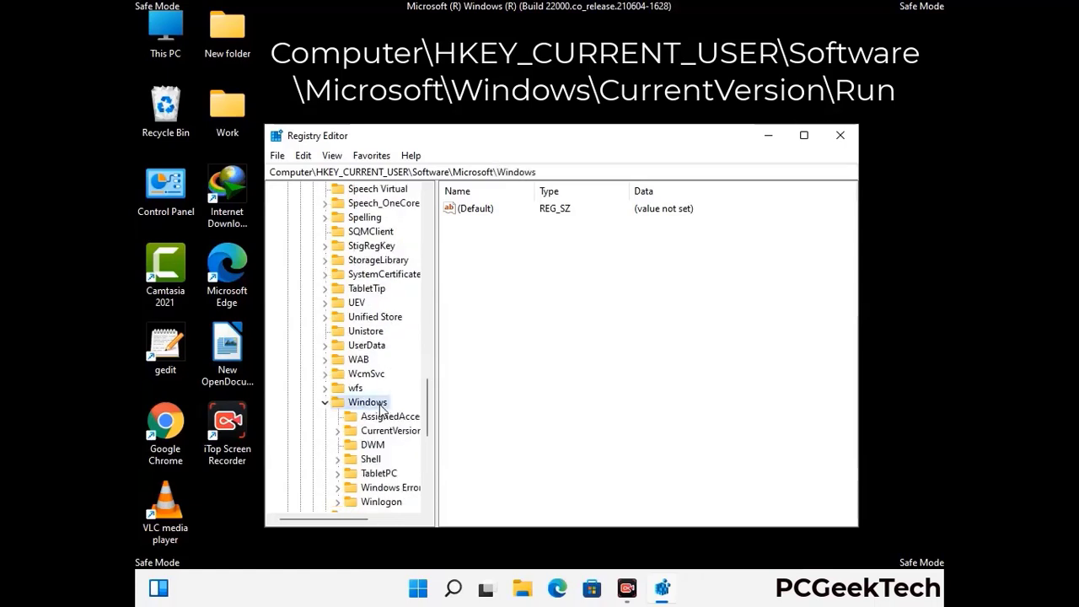
pyautogui.doubleClick(392, 388)
# Step: Open the Run key under CurrentVersion to show its startup entries
pyautogui.scroll(-4, 390, 367)
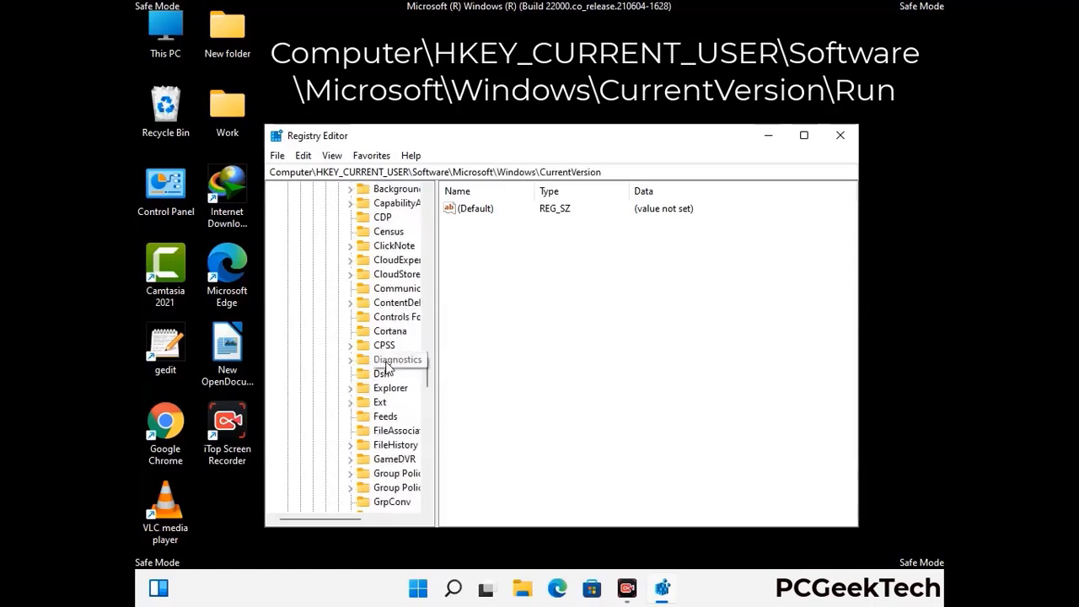
pyautogui.scroll(-4, 388, 366)
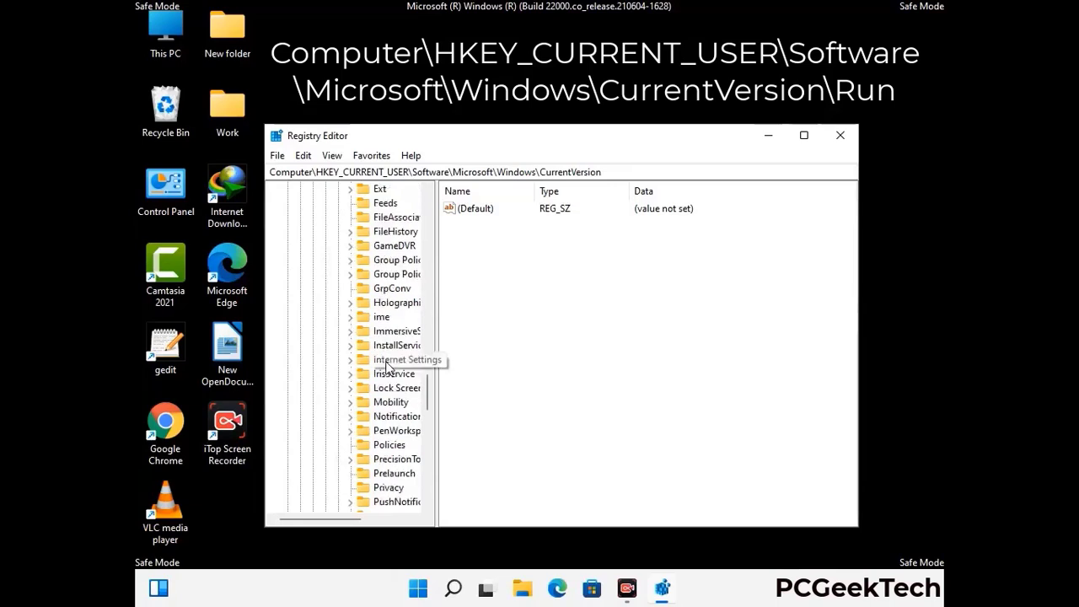
pyautogui.scroll(-1, 387, 367)
pyautogui.scroll(-1, 388, 367)
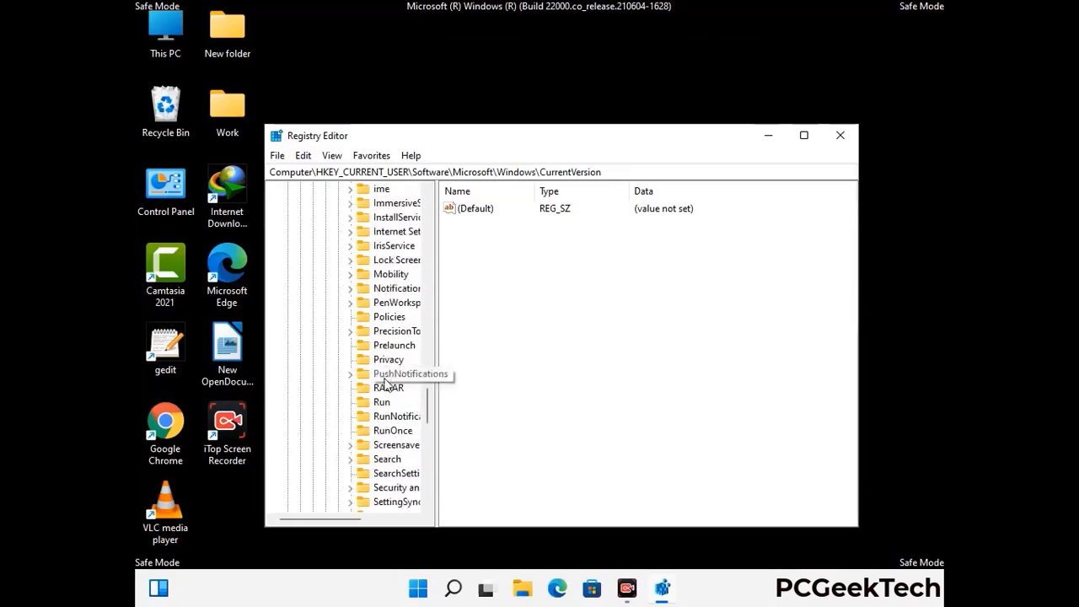
pyautogui.click(382, 404)
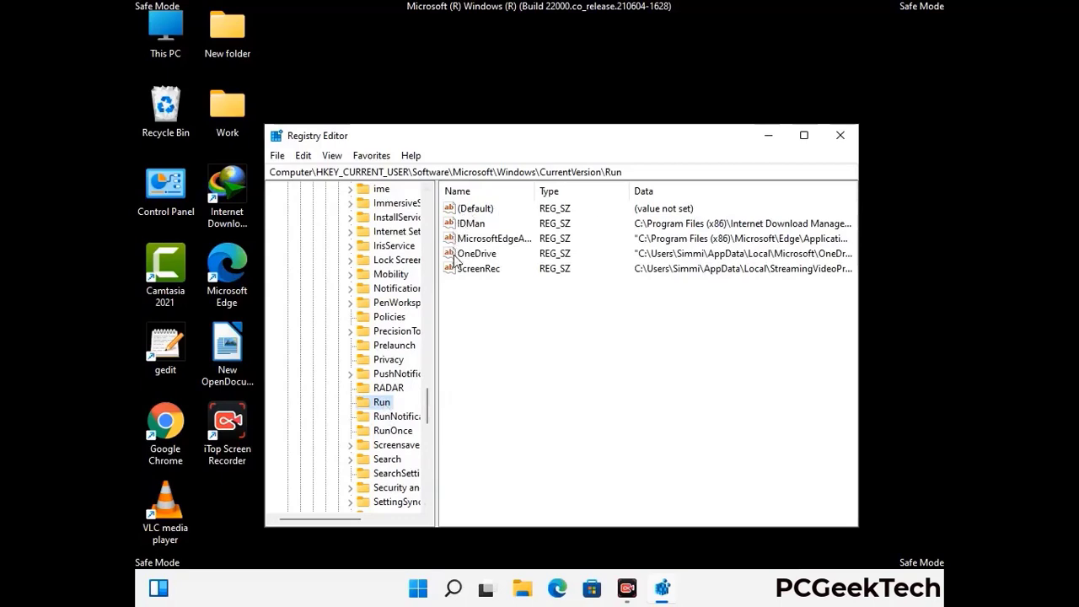
# Step: Permanently delete the ScreenRec value from the Run key
pyautogui.click(478, 270)
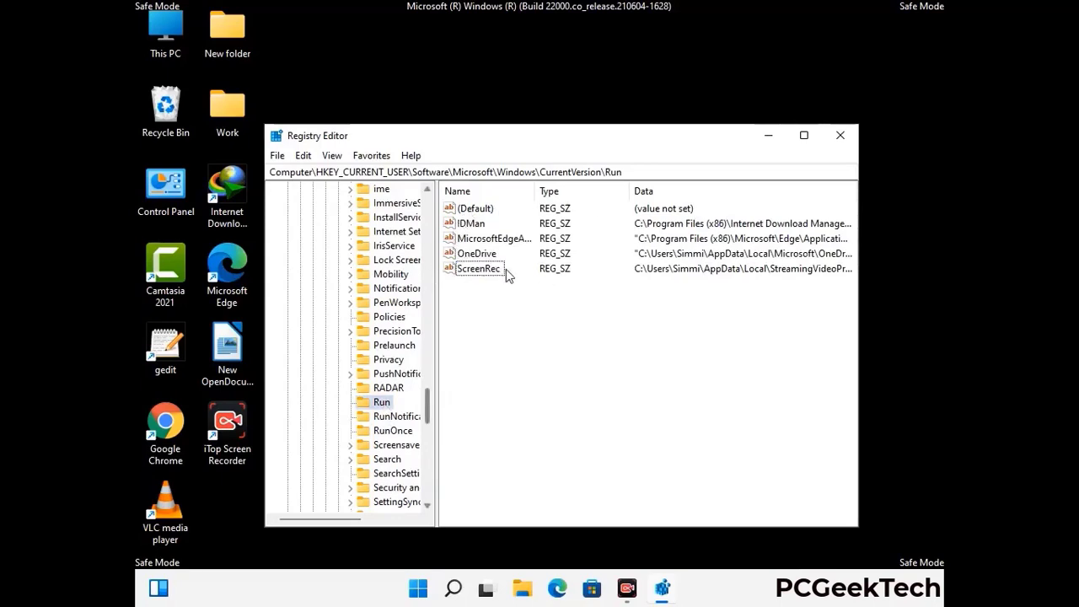
pyautogui.click(489, 270)
pyautogui.rightClick(487, 275)
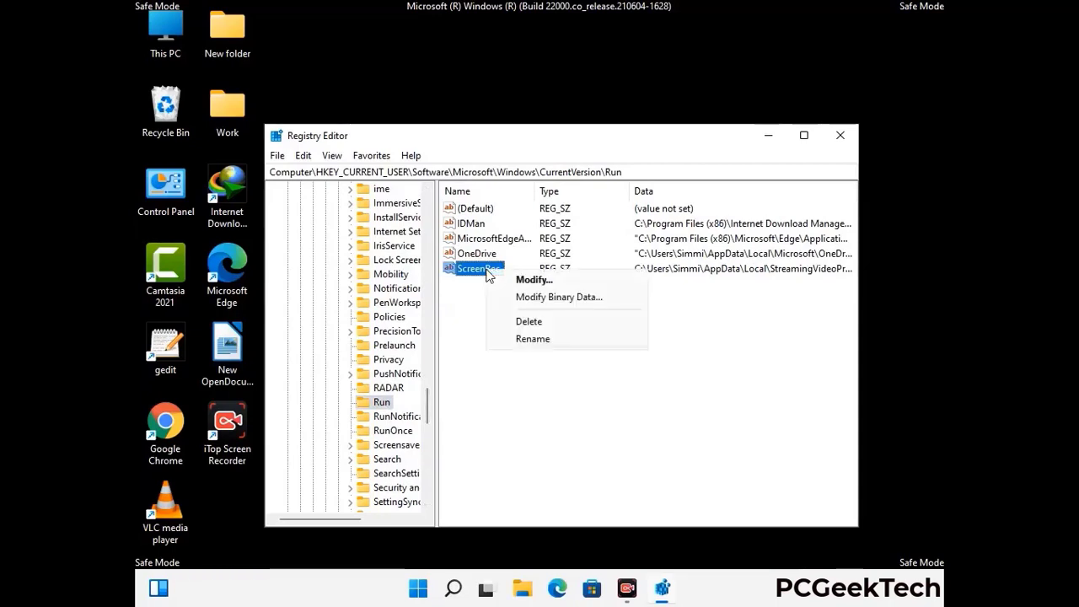
pyautogui.click(517, 318)
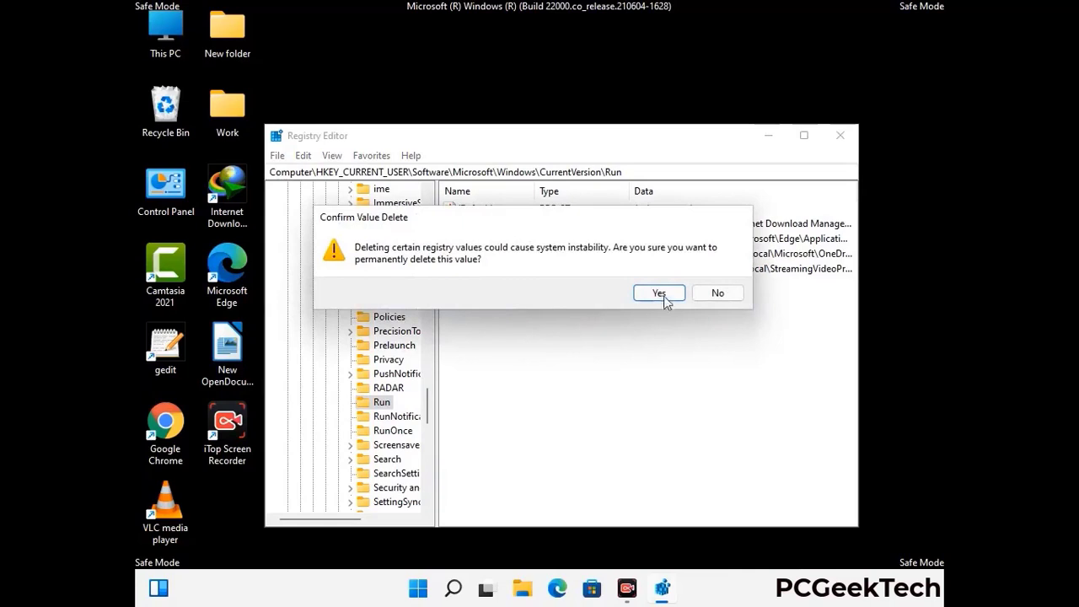
pyautogui.click(658, 292)
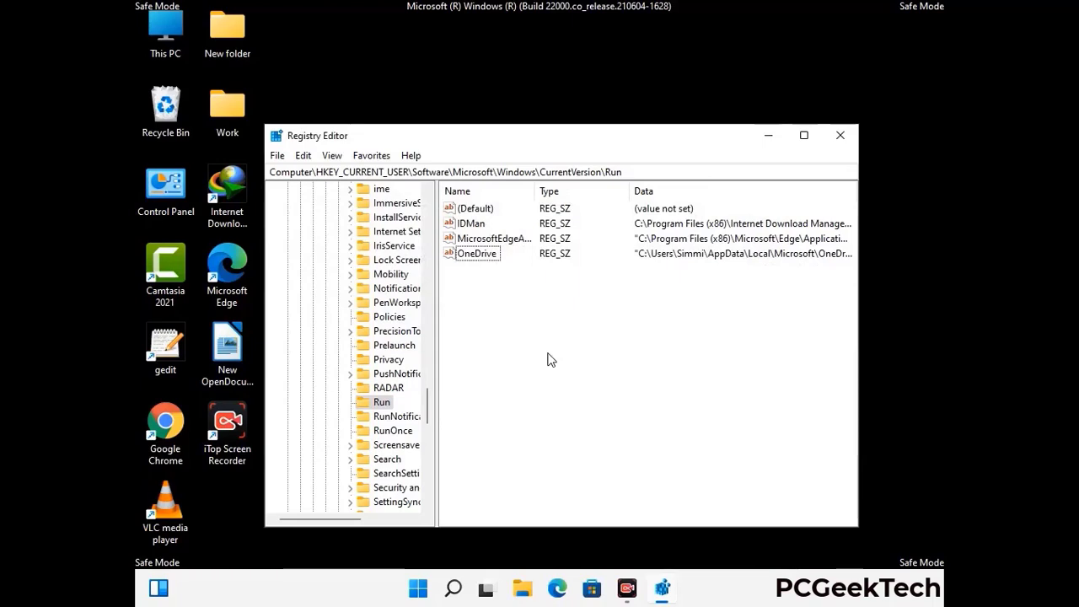
# Step: Search the registry keys, values and data for "Virus Name", stop the search and close the Registry Editor
pyautogui.hotkey('ctrl', 'f')
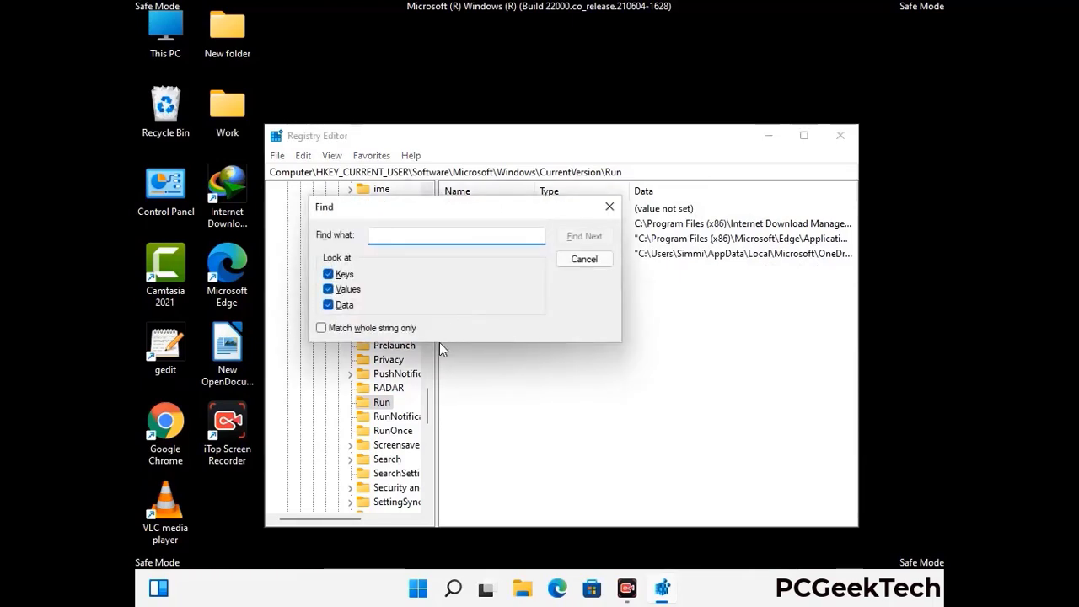
pyautogui.write('Vl')
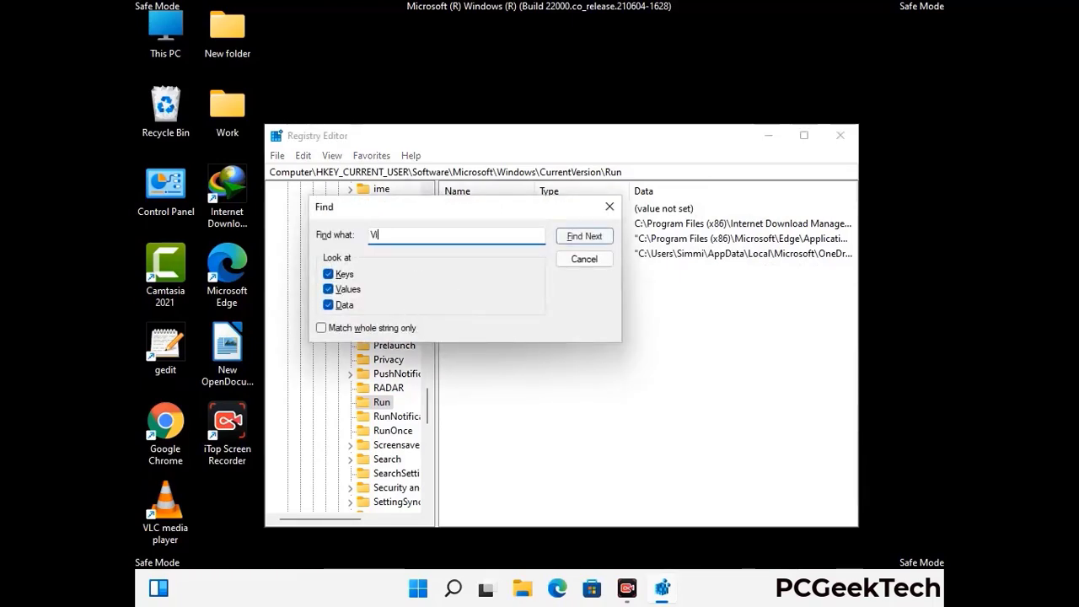
pyautogui.write('rus N')
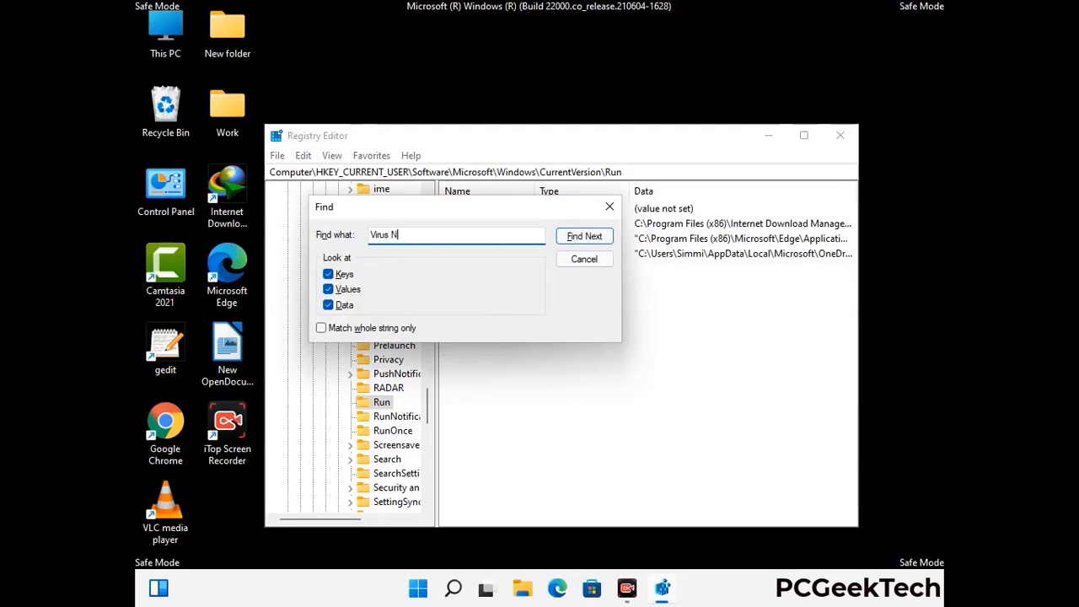
pyautogui.write('ame')
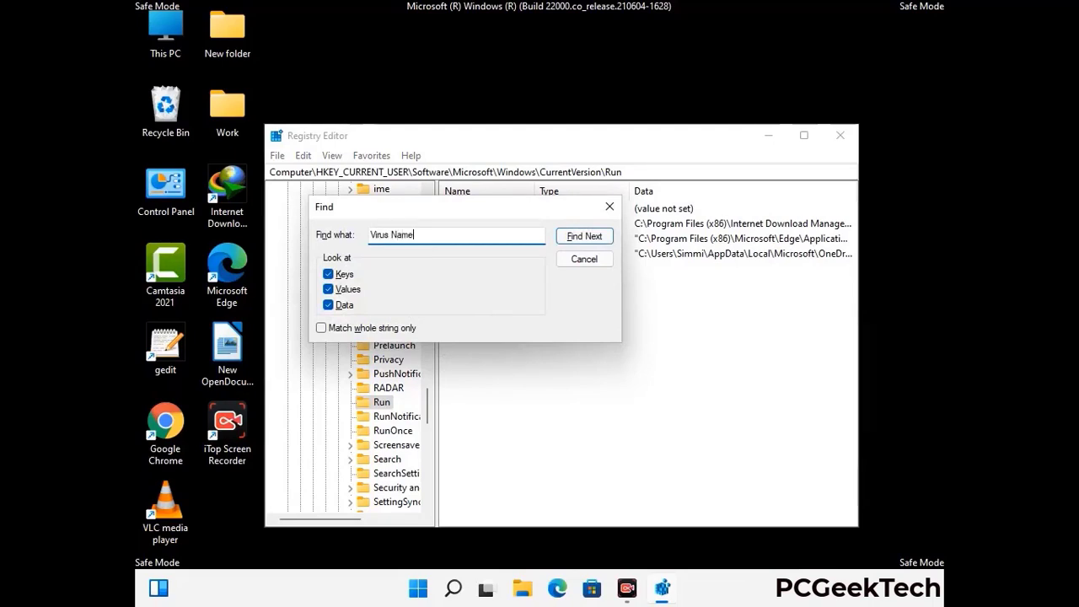
pyautogui.click(575, 238)
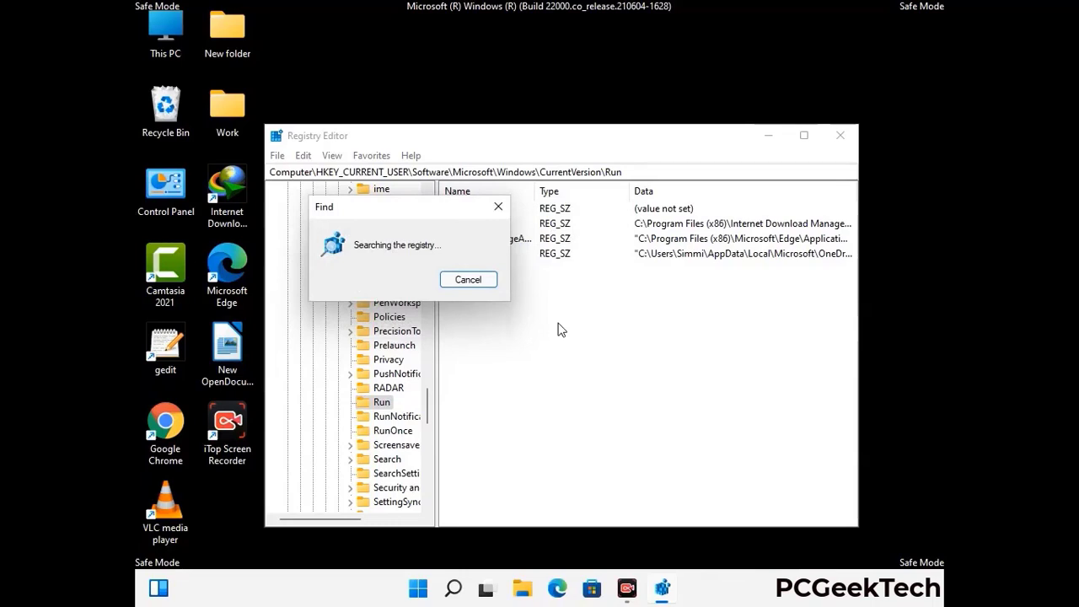
pyautogui.click(505, 209)
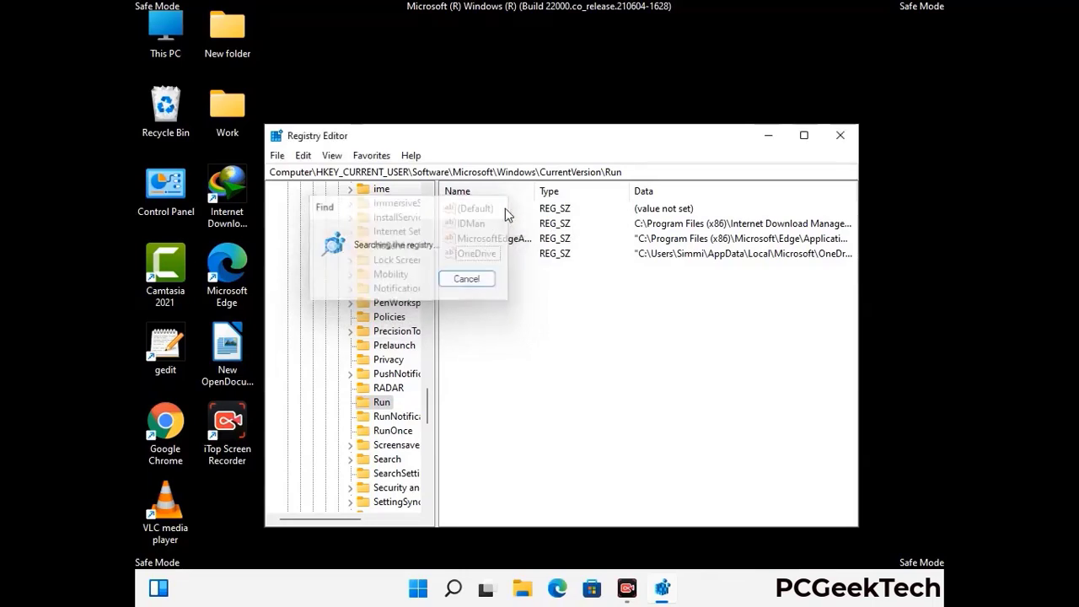
pyautogui.click(845, 145)
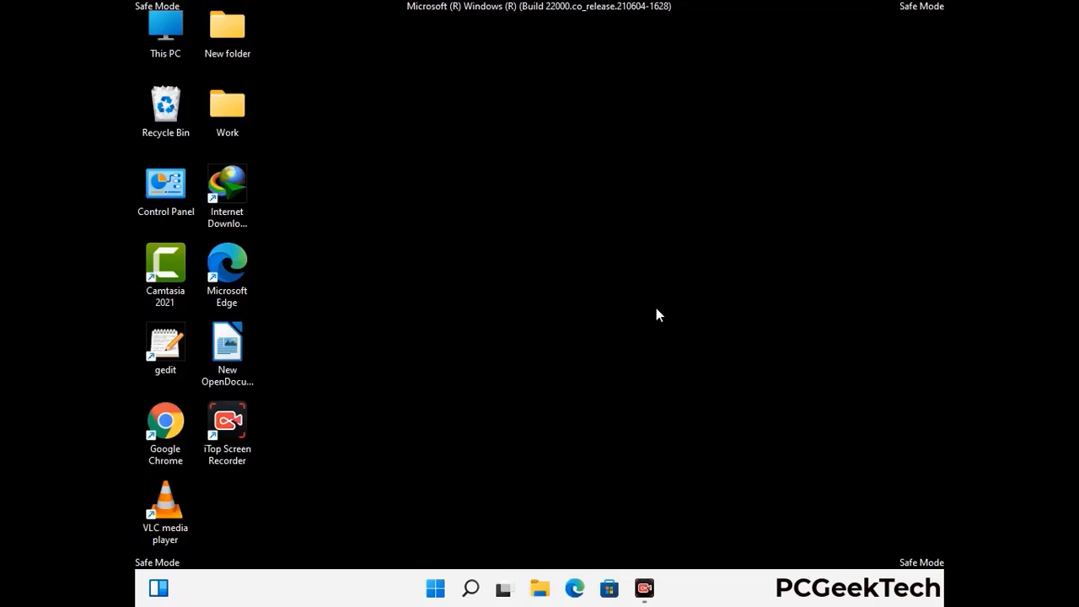
# Step: Open System Configuration by running msconfig
pyautogui.press('super+r')
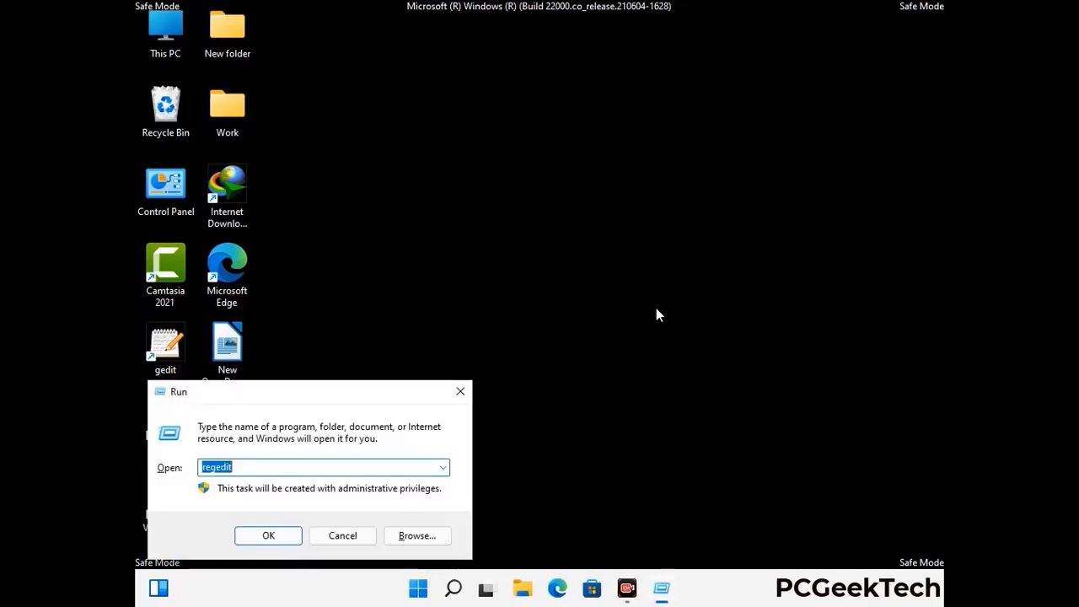
pyautogui.moveTo(313, 393); pyautogui.dragTo(551, 163)
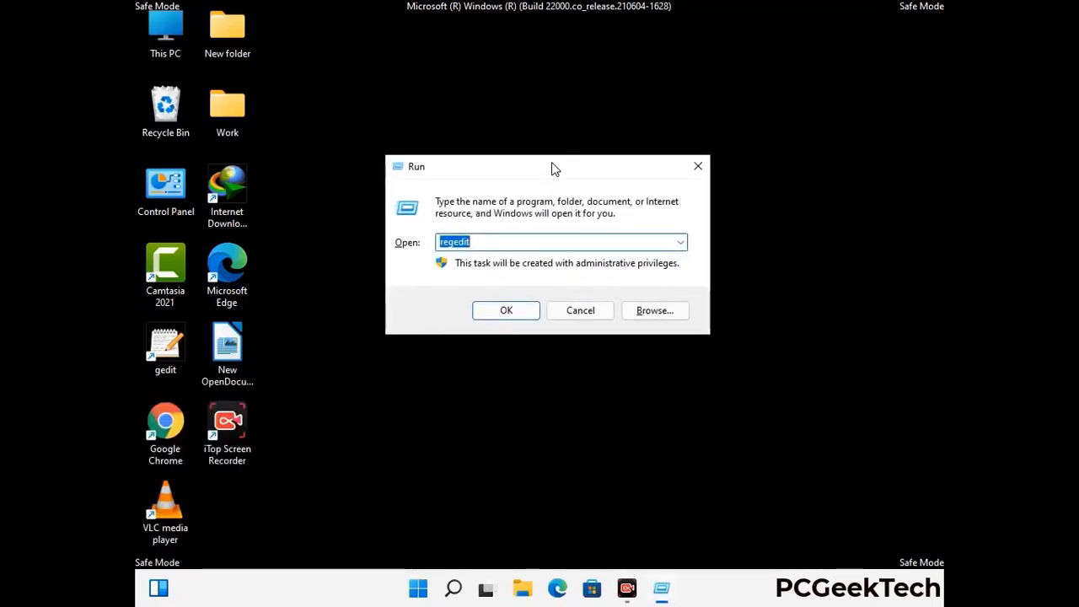
pyautogui.write('msconfig')
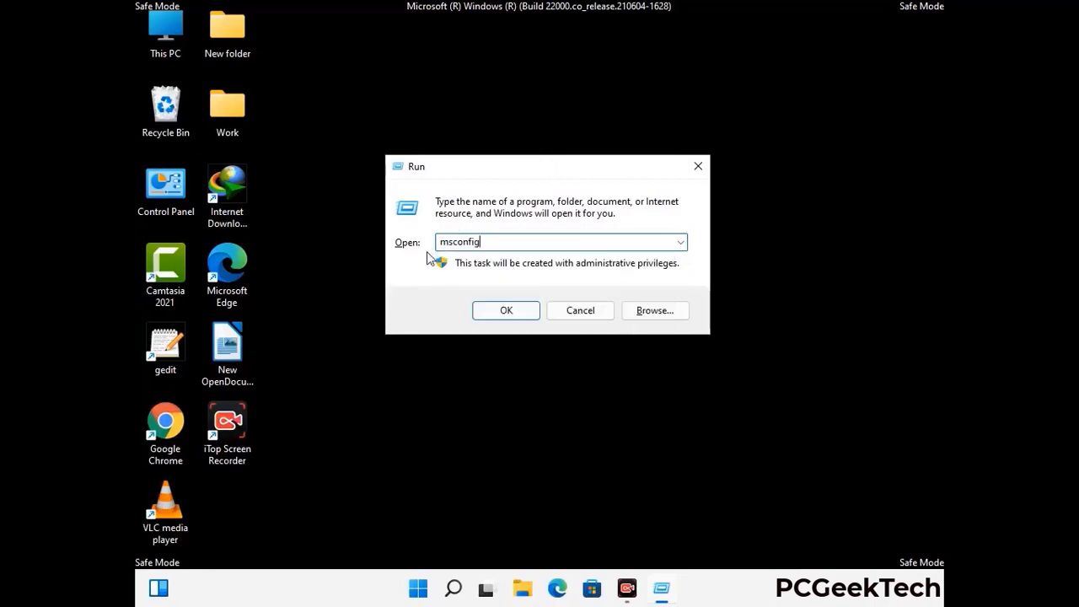
pyautogui.click(505, 310)
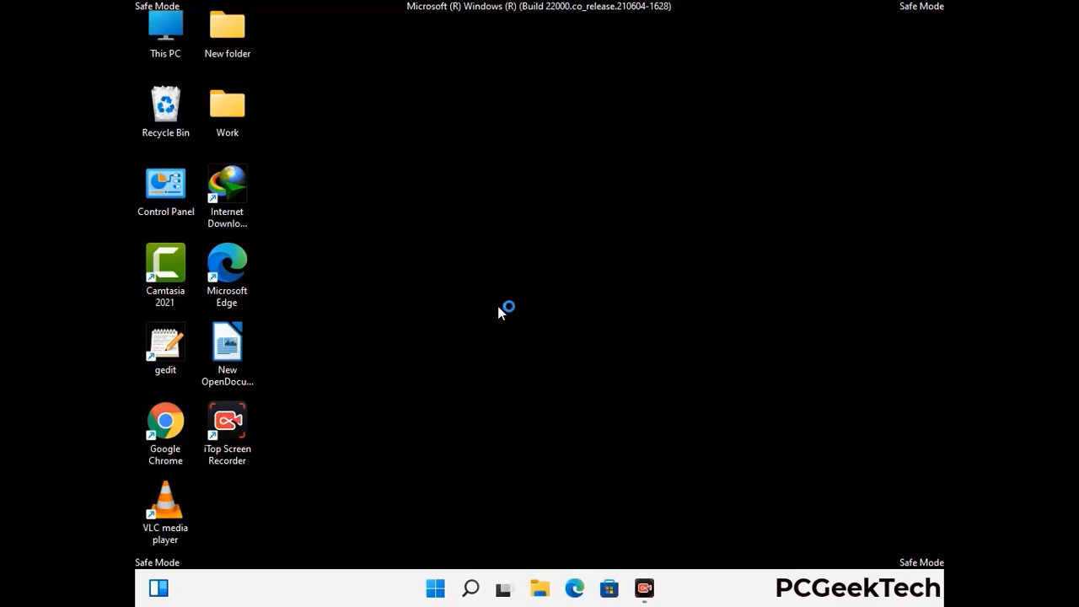
# Step: Turn off the Safe boot option in the boot settings for Windows 11
pyautogui.click(373, 171)
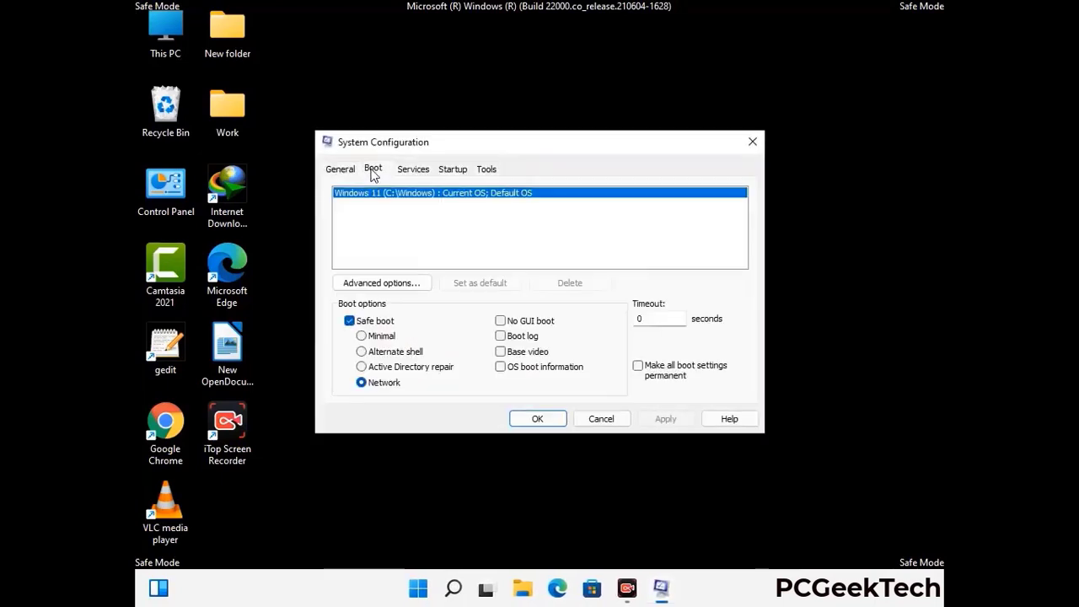
pyautogui.click(349, 322)
pyautogui.click(349, 321)
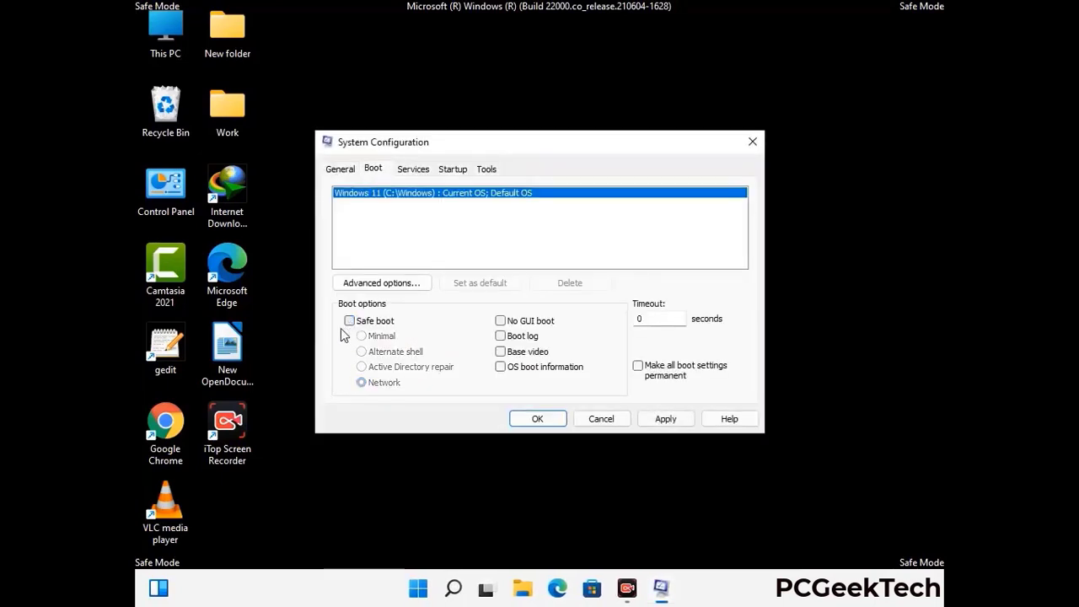